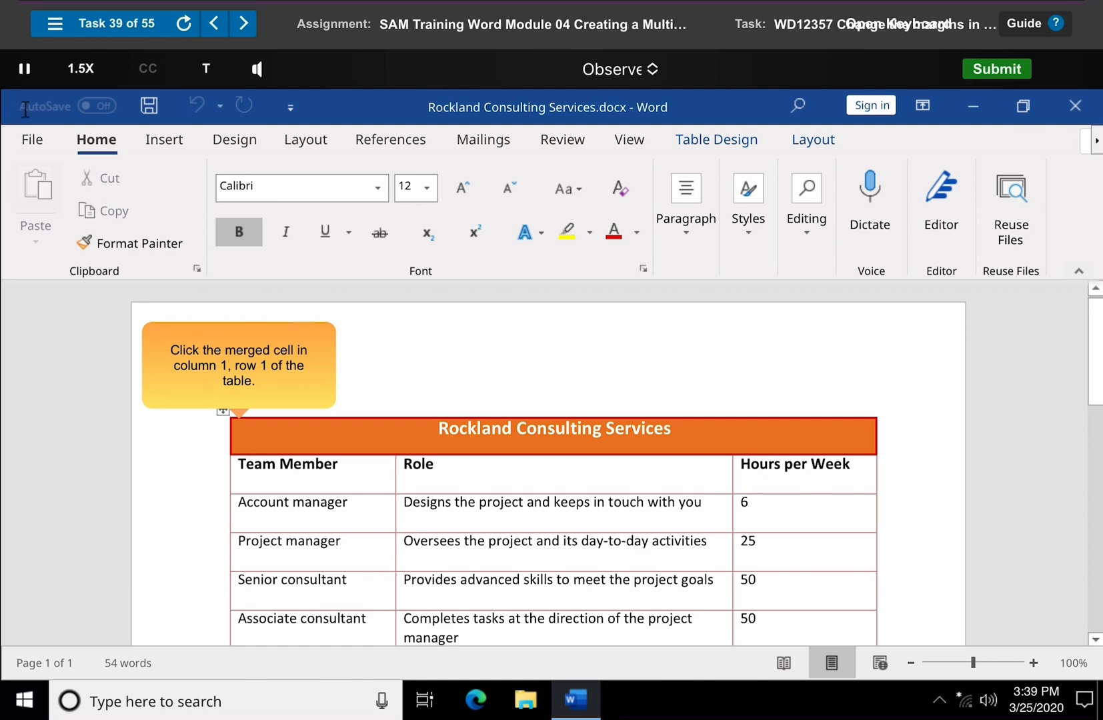
- Set the top cell margin of the merged "Rockland Consulting Services" cell to 0.03", with Same as the whole table turned off
left_click(438, 429)
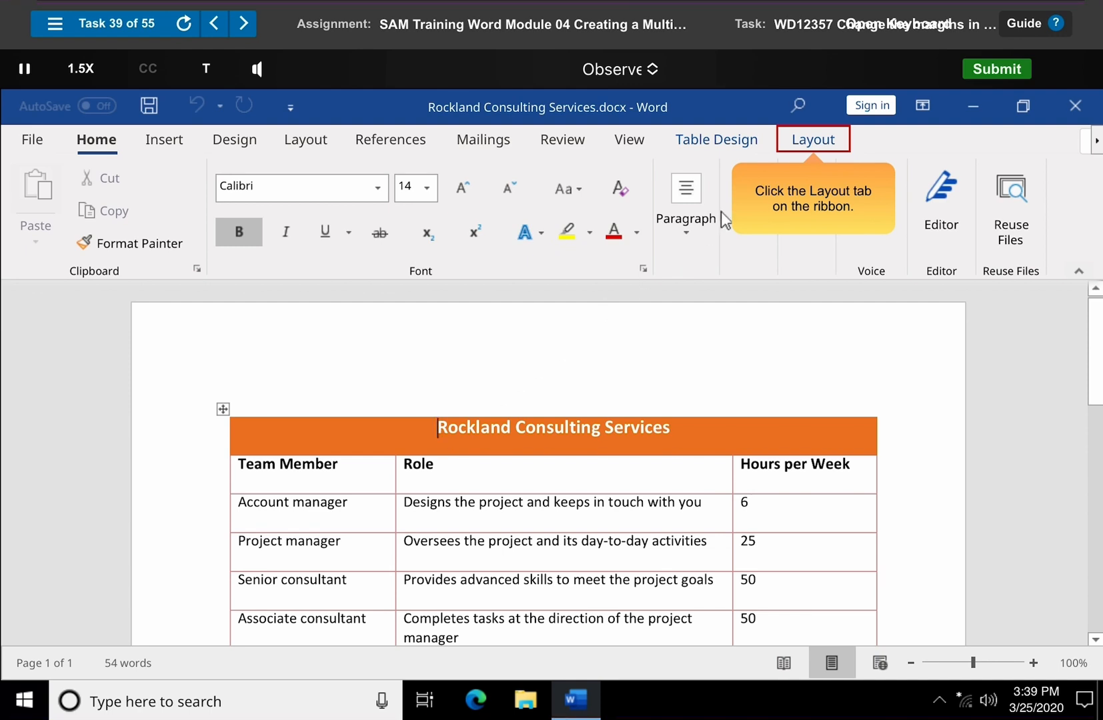
left_click(814, 141)
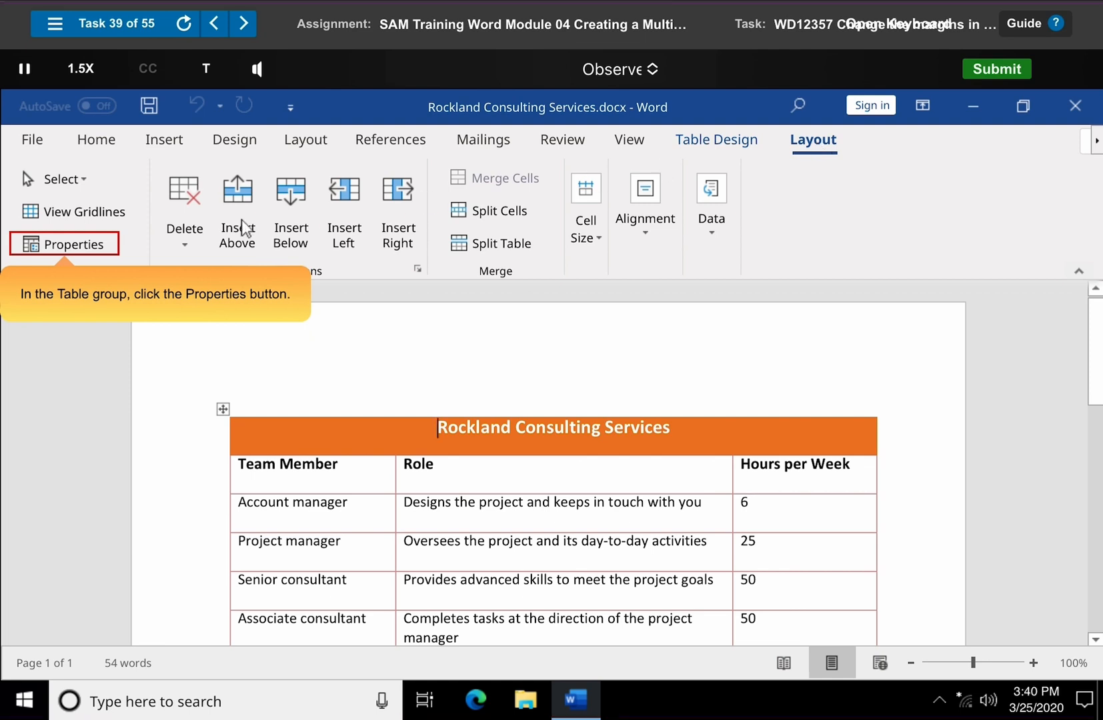
left_click(69, 246)
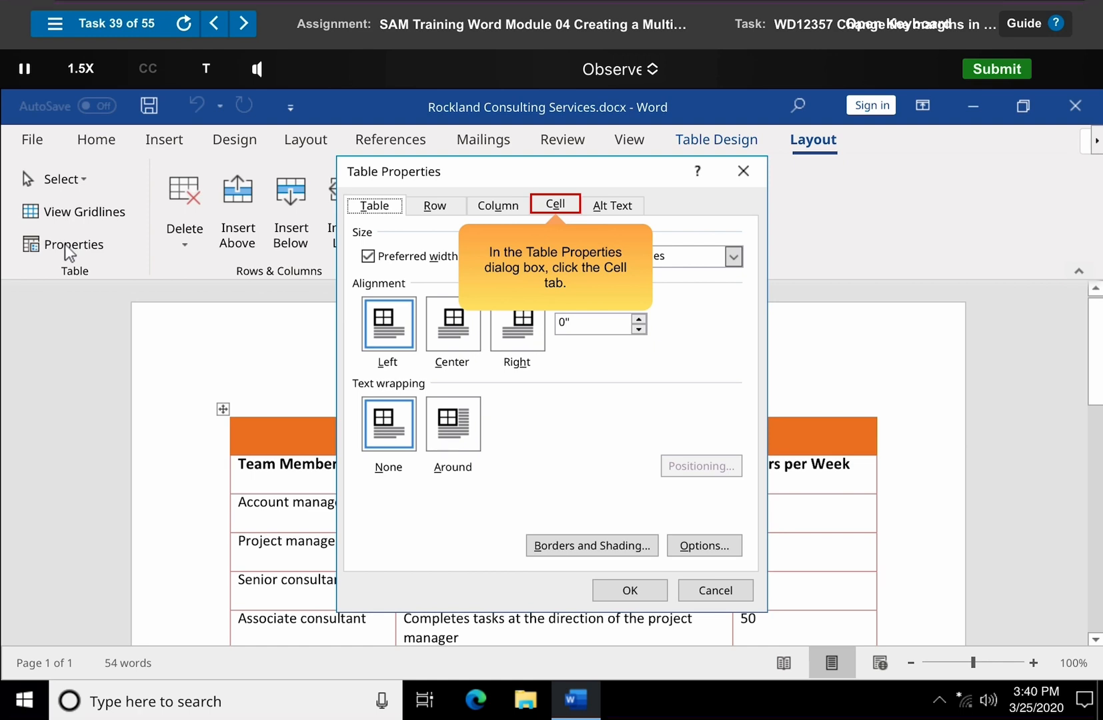
left_click(559, 211)
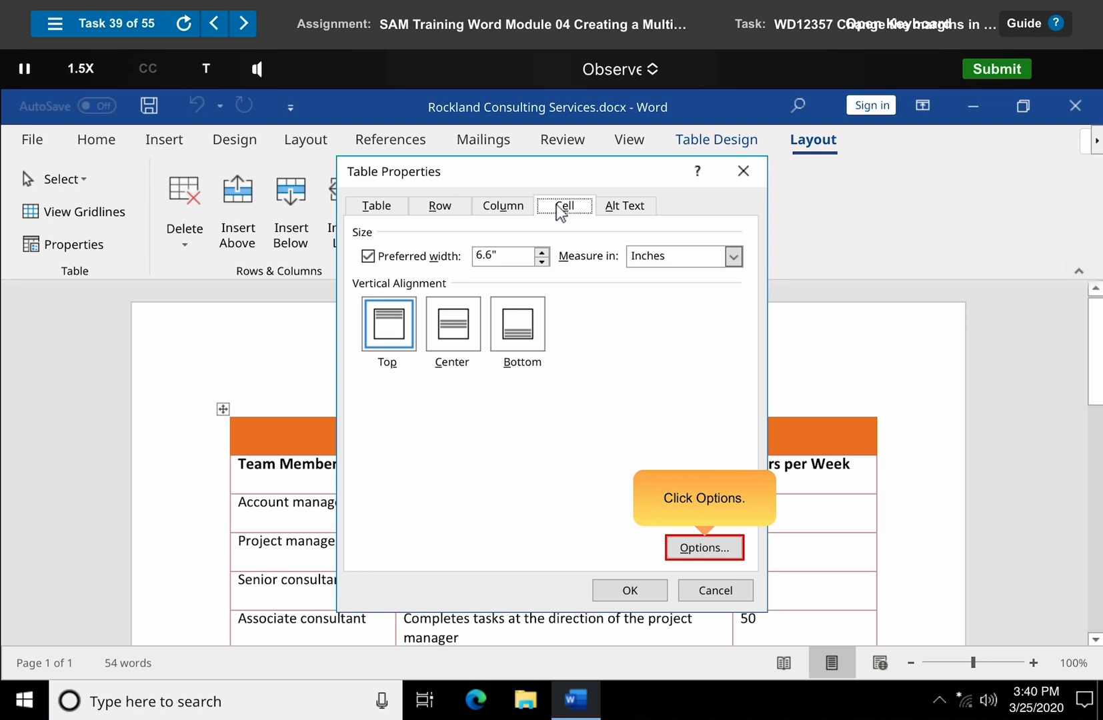
left_click(706, 551)
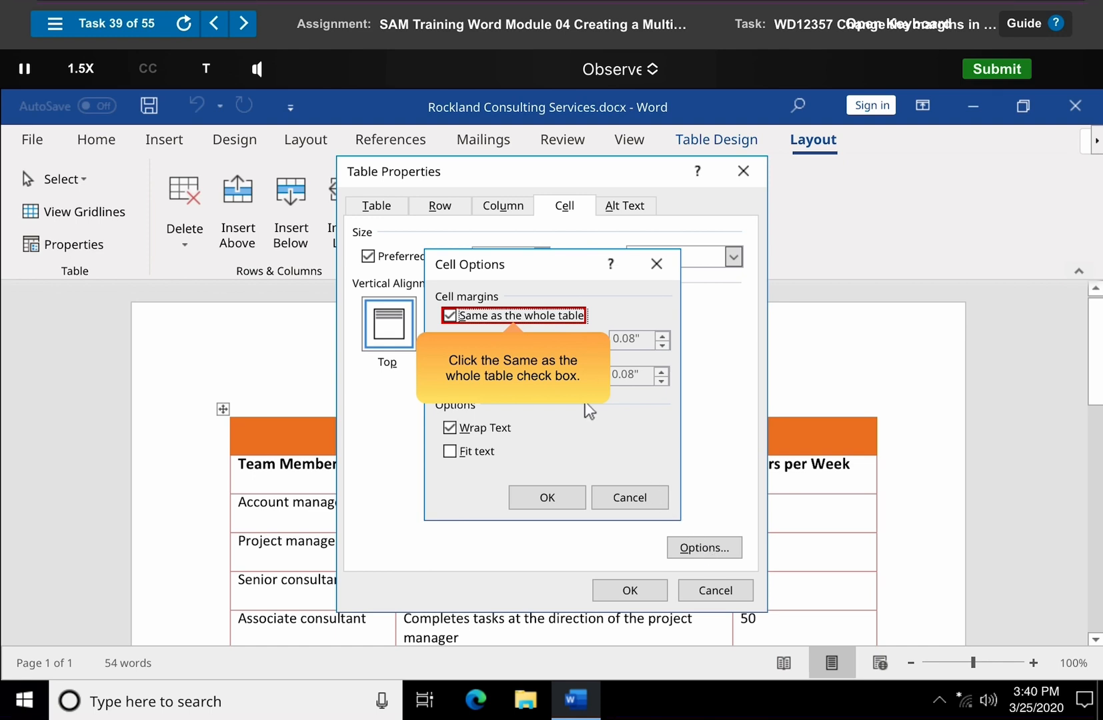
left_click(450, 316)
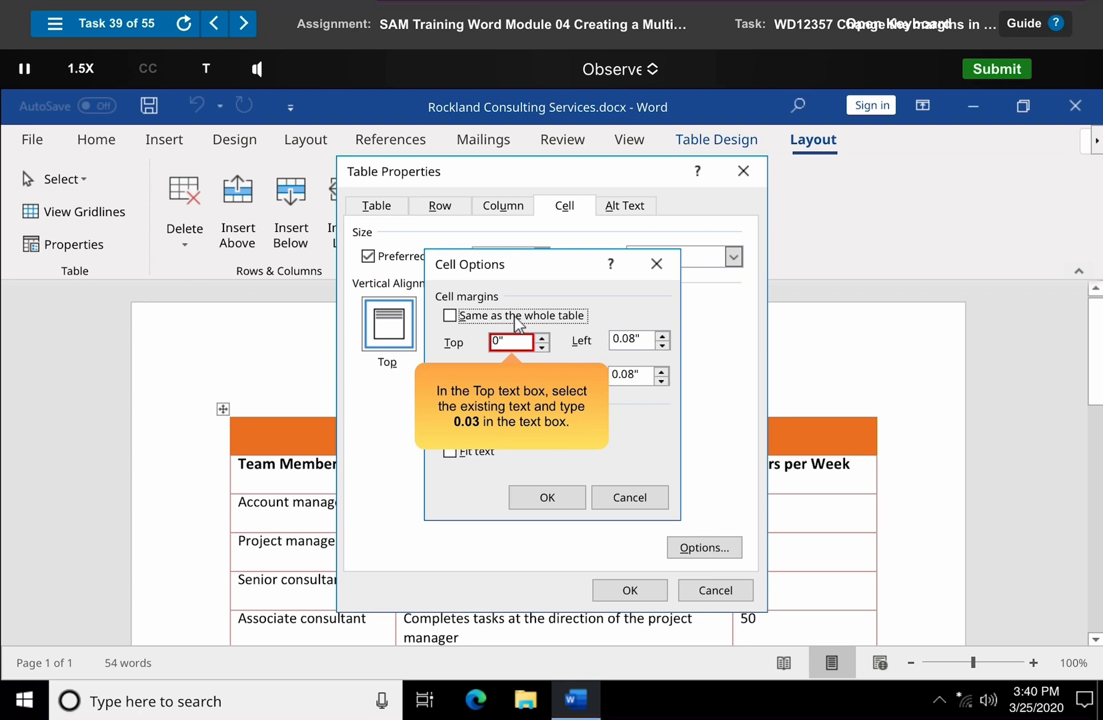
left_click(497, 341)
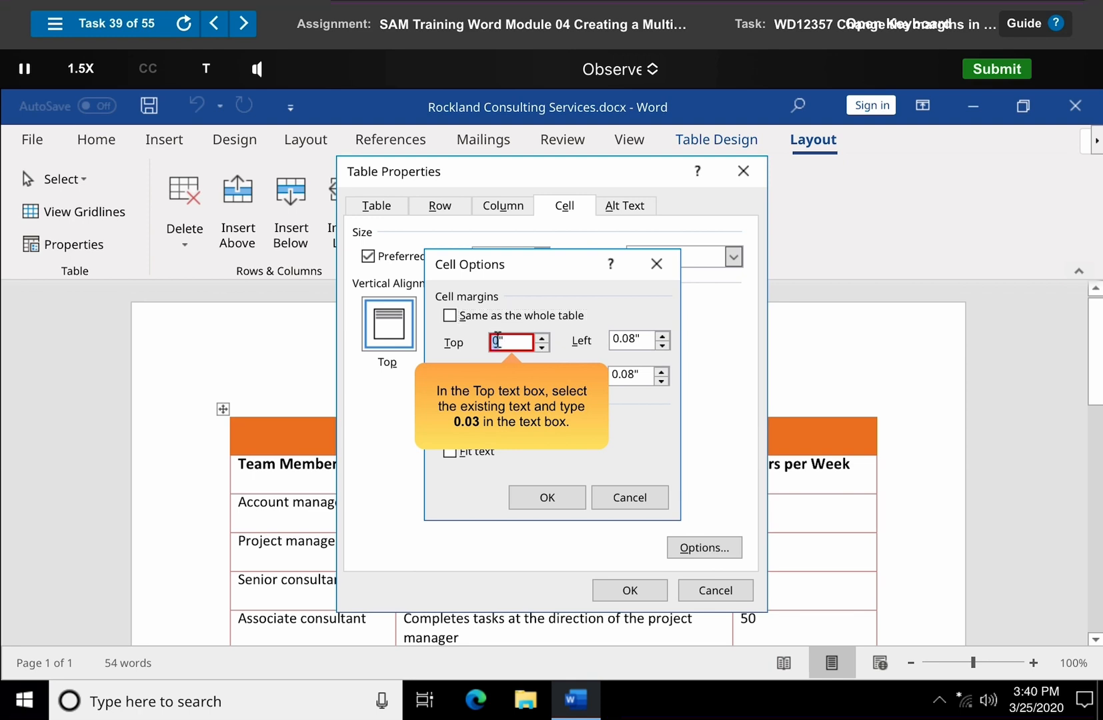
type("0.03")
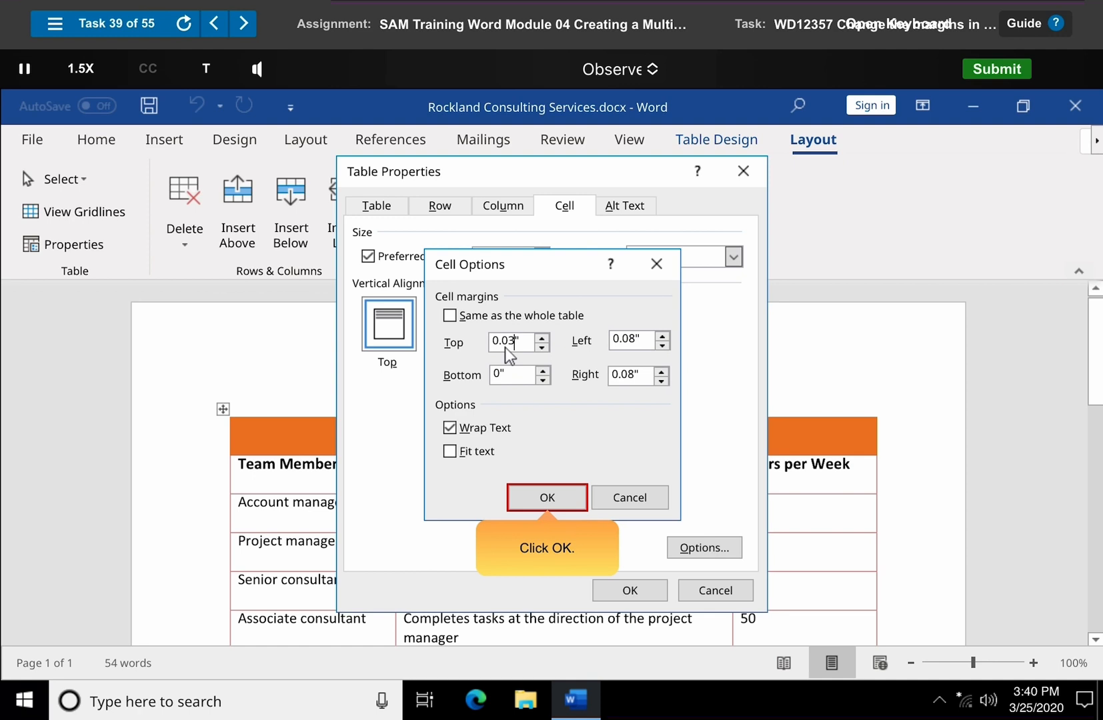
left_click(547, 499)
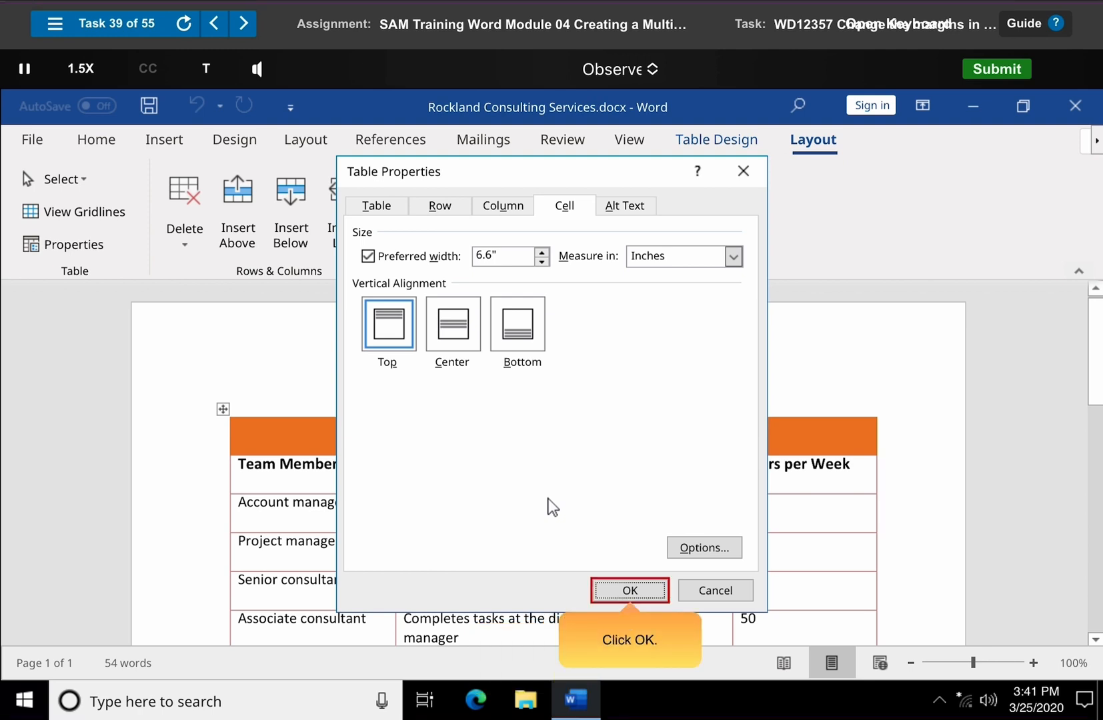
left_click(628, 591)
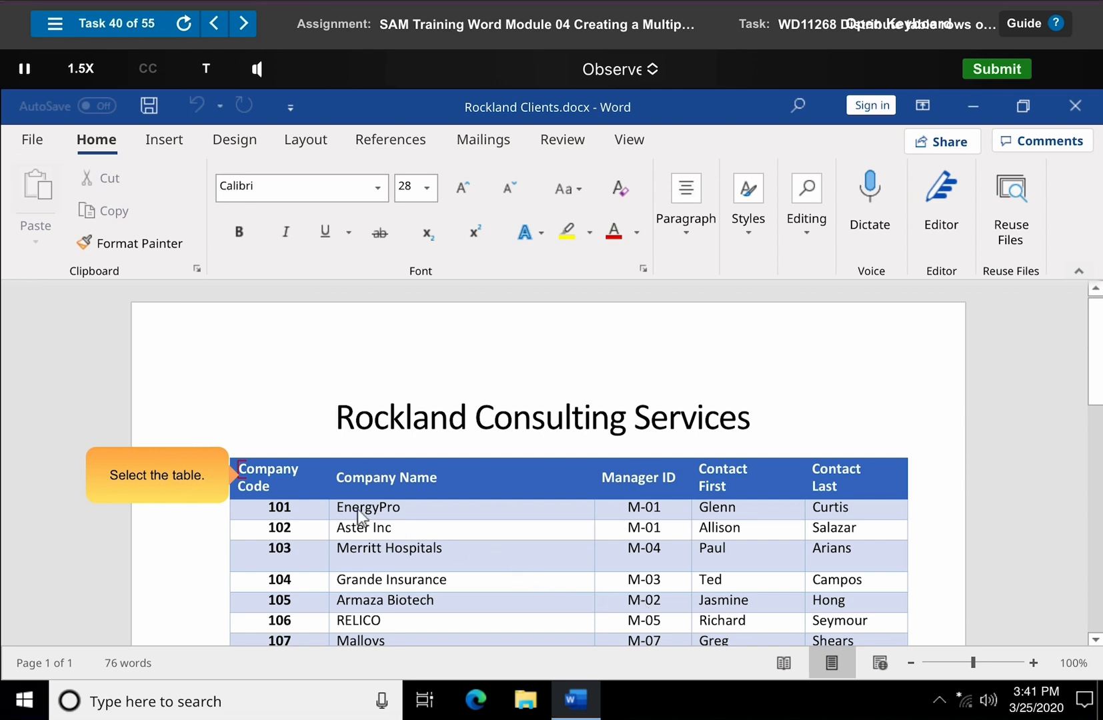
- Select the whole client table and distribute its rows evenly
left_click_drag(240, 467, 859, 639)
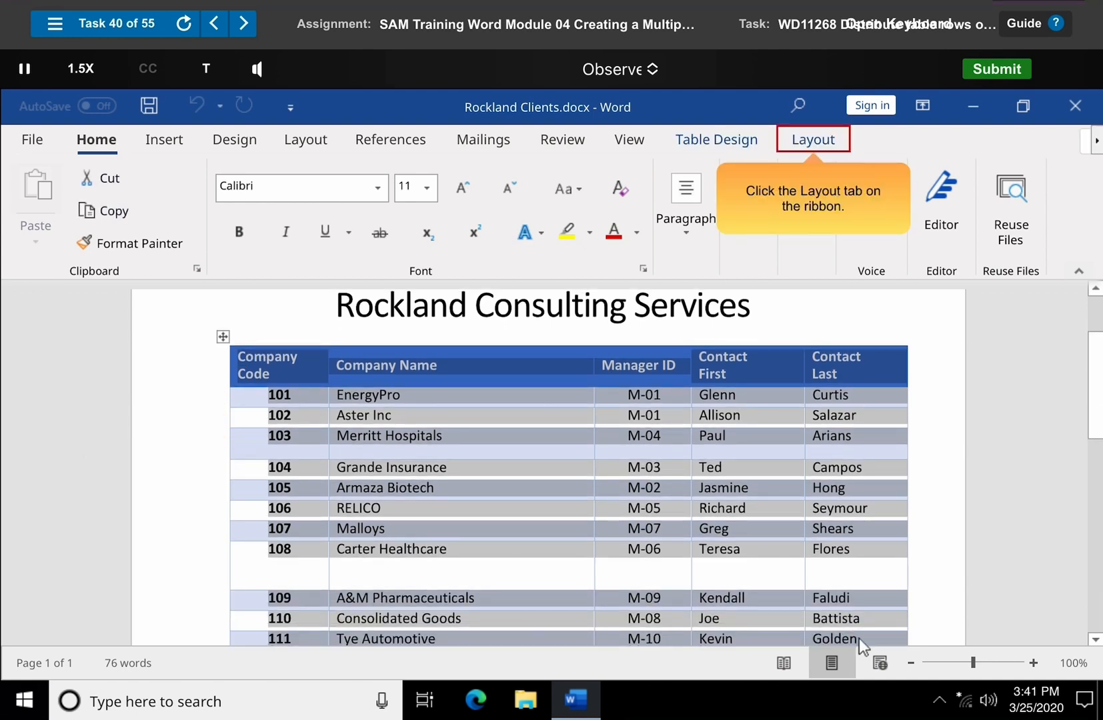
left_click(815, 140)
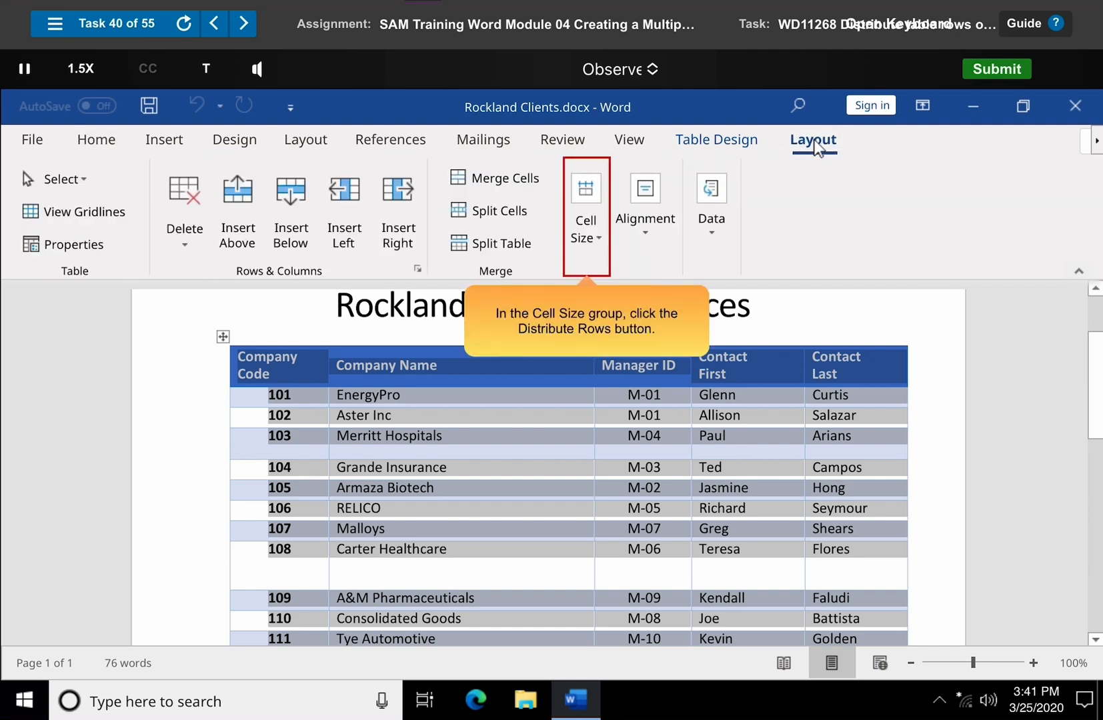
left_click(586, 224)
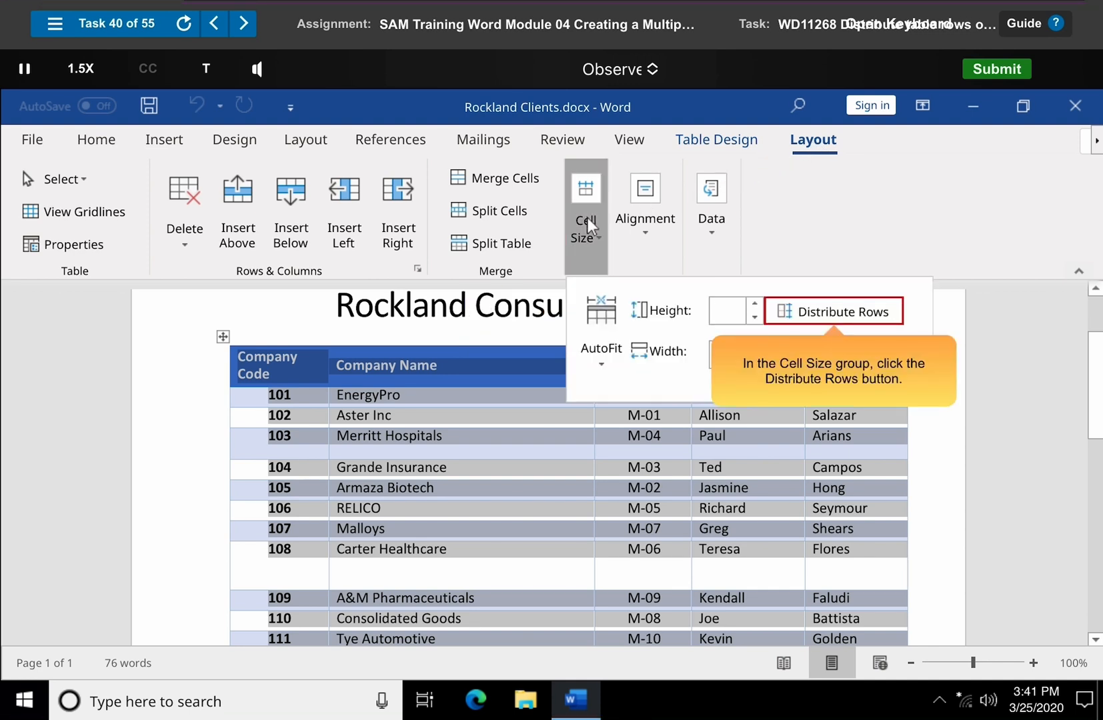
left_click(835, 314)
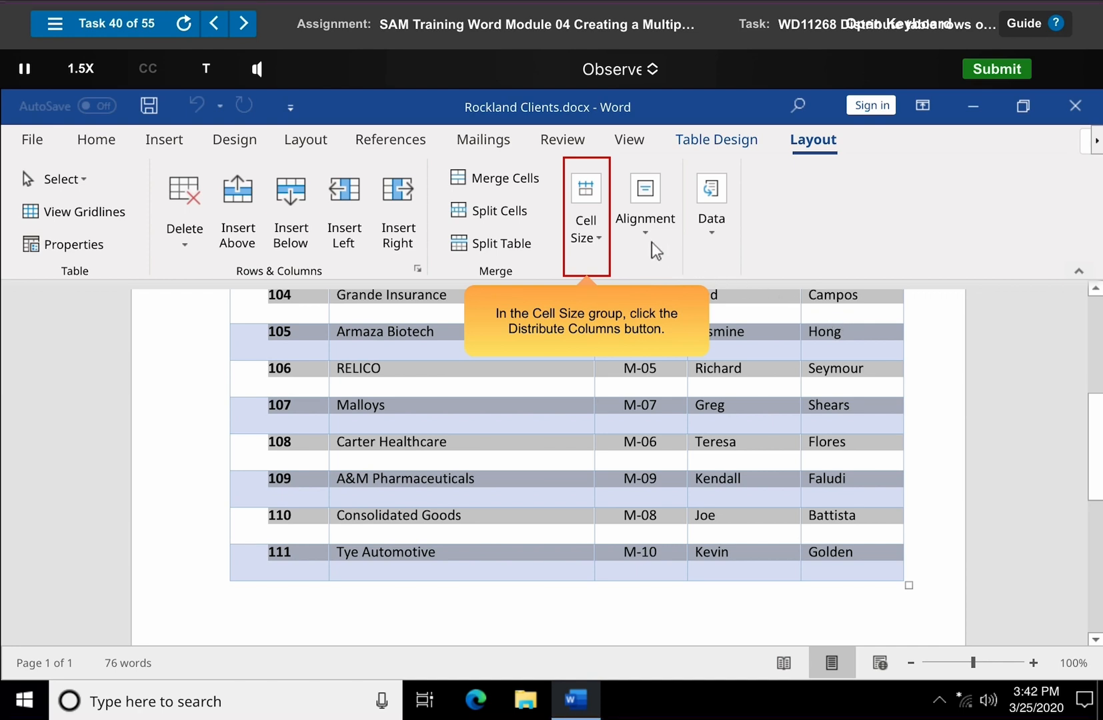
- Distribute the client table's columns evenly and dismiss the Observe Complete dialog
left_click(588, 227)
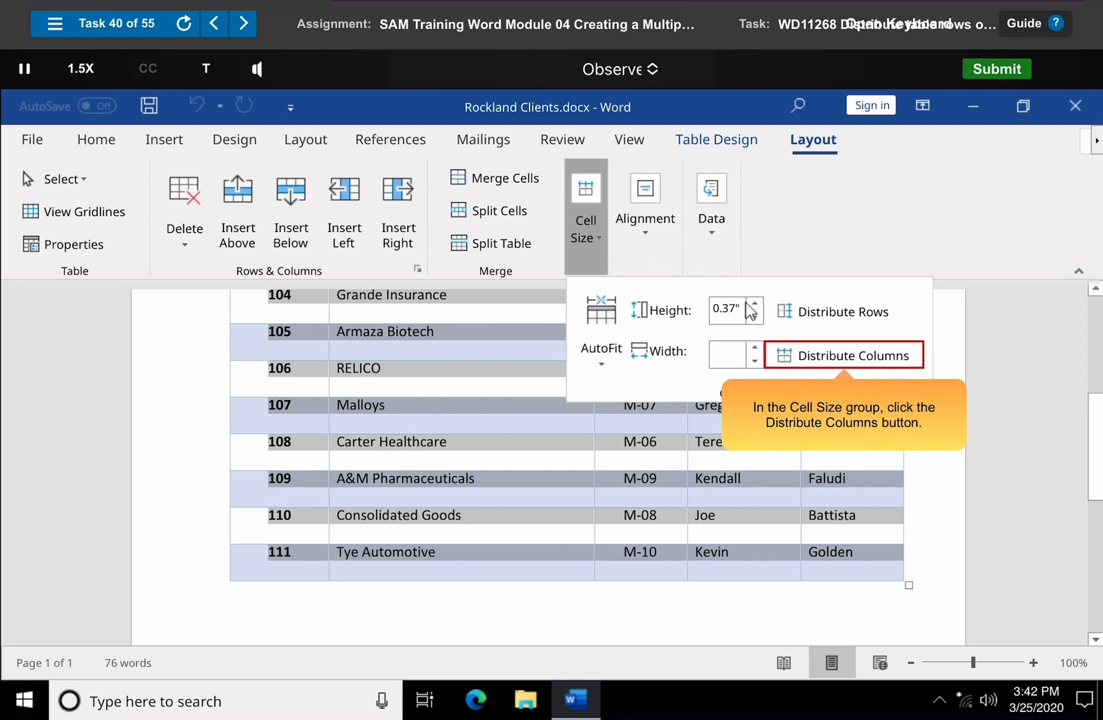
left_click(846, 357)
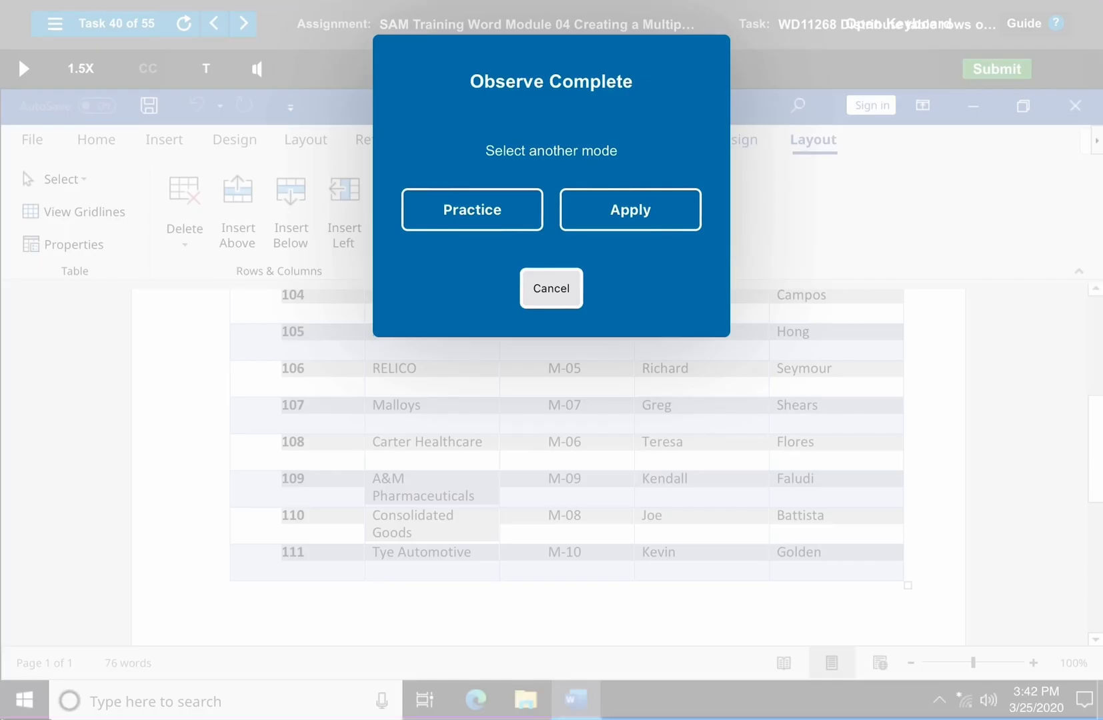
left_click(552, 289)
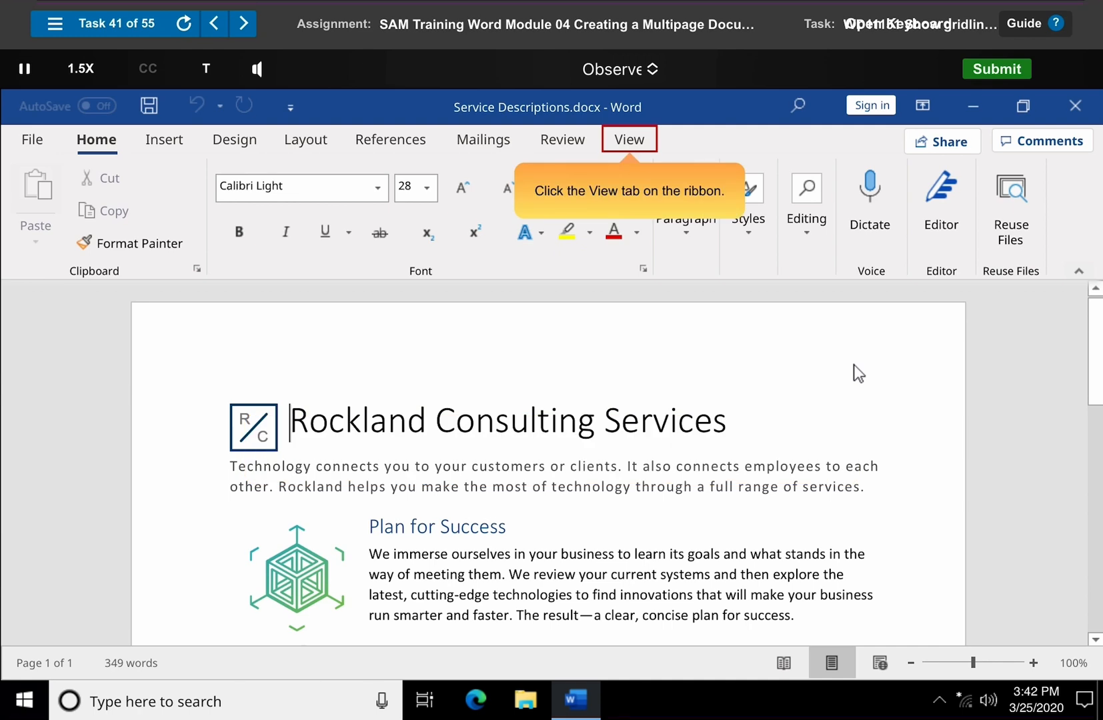
- Turn on the display of gridlines in the Service Descriptions document
left_click(631, 139)
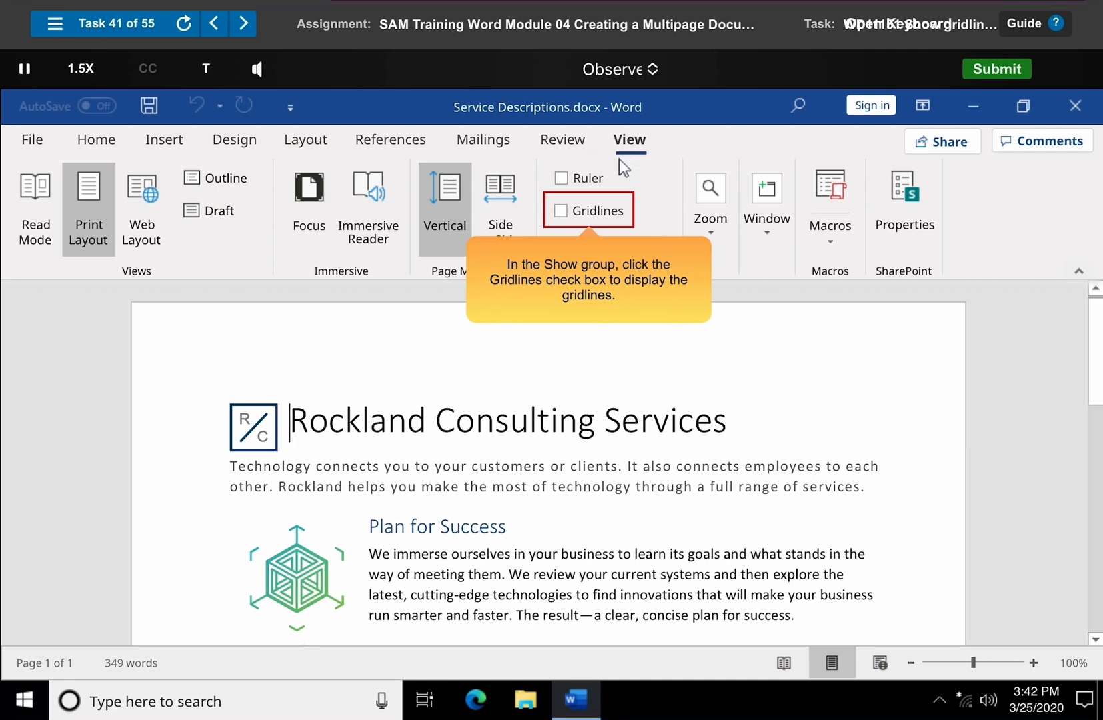
left_click(592, 212)
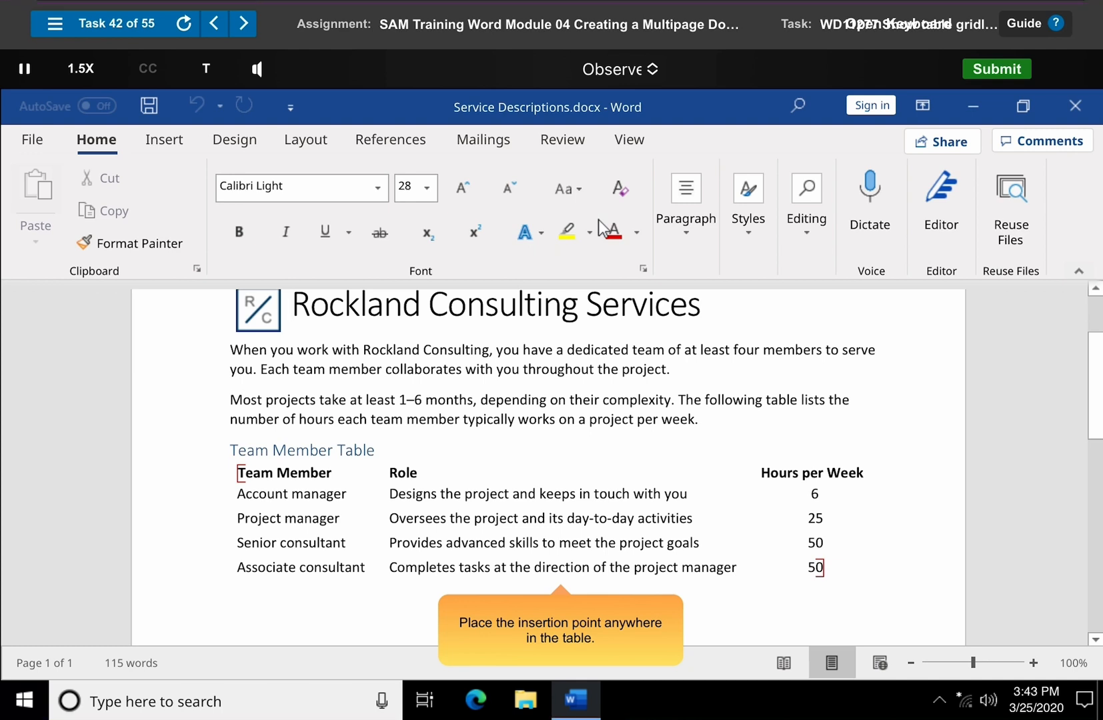
- Show the table gridlines for the Team Member table
left_click(312, 494)
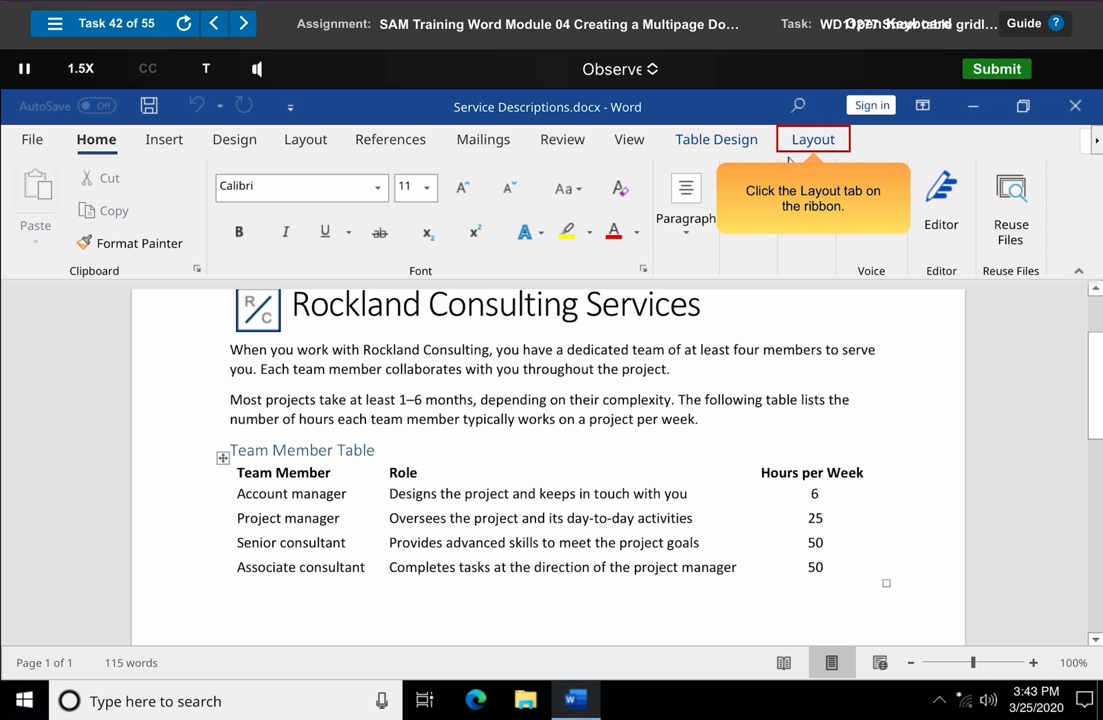
left_click(813, 142)
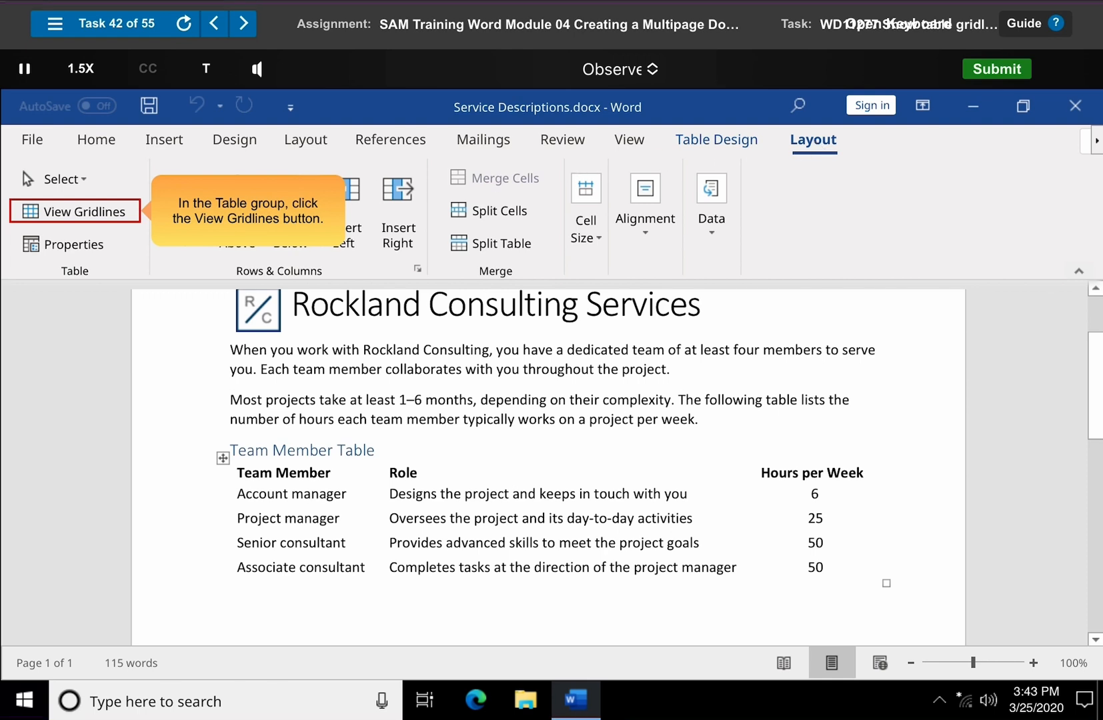
left_click(78, 213)
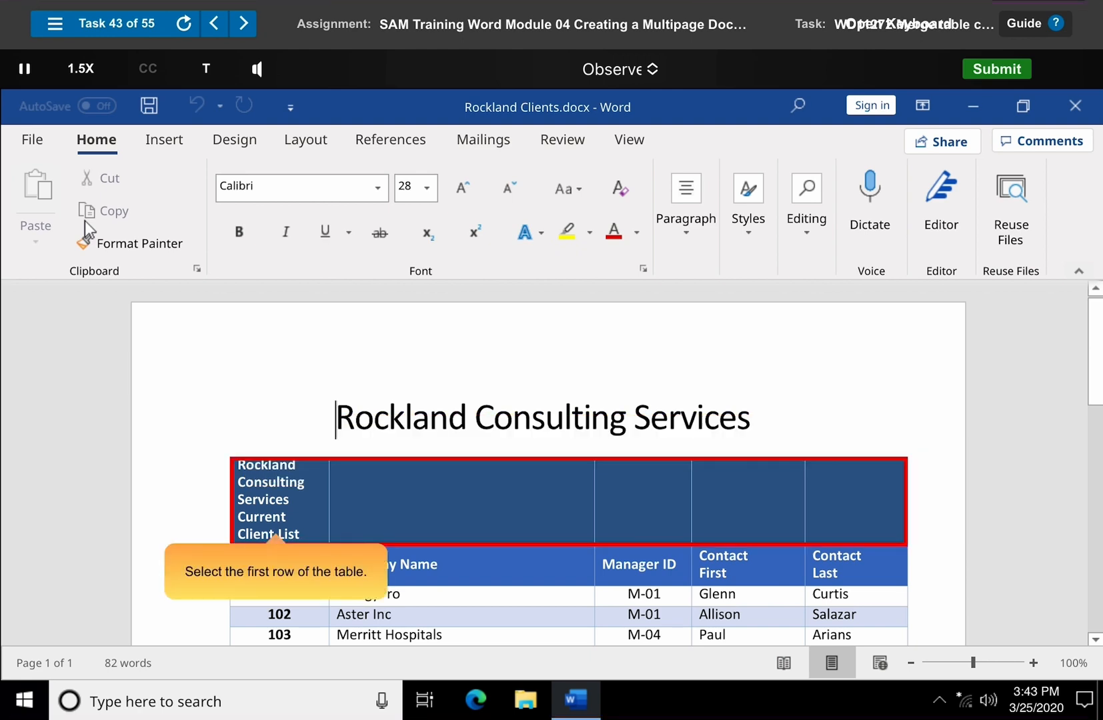
- Merge all cells in the first row of the client table and dismiss the Observe Complete dialog
mouse_move(241, 475)
left_mouse_down()
mouse_move(489, 497)
mouse_move(818, 501)
left_mouse_up()
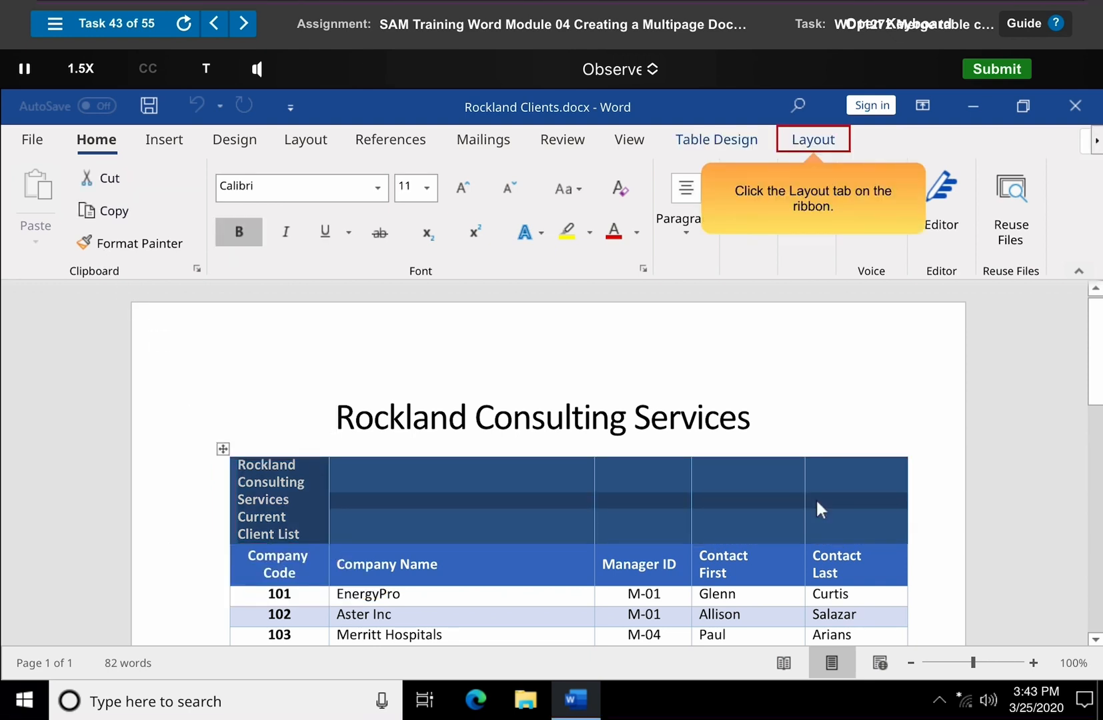
left_click(814, 142)
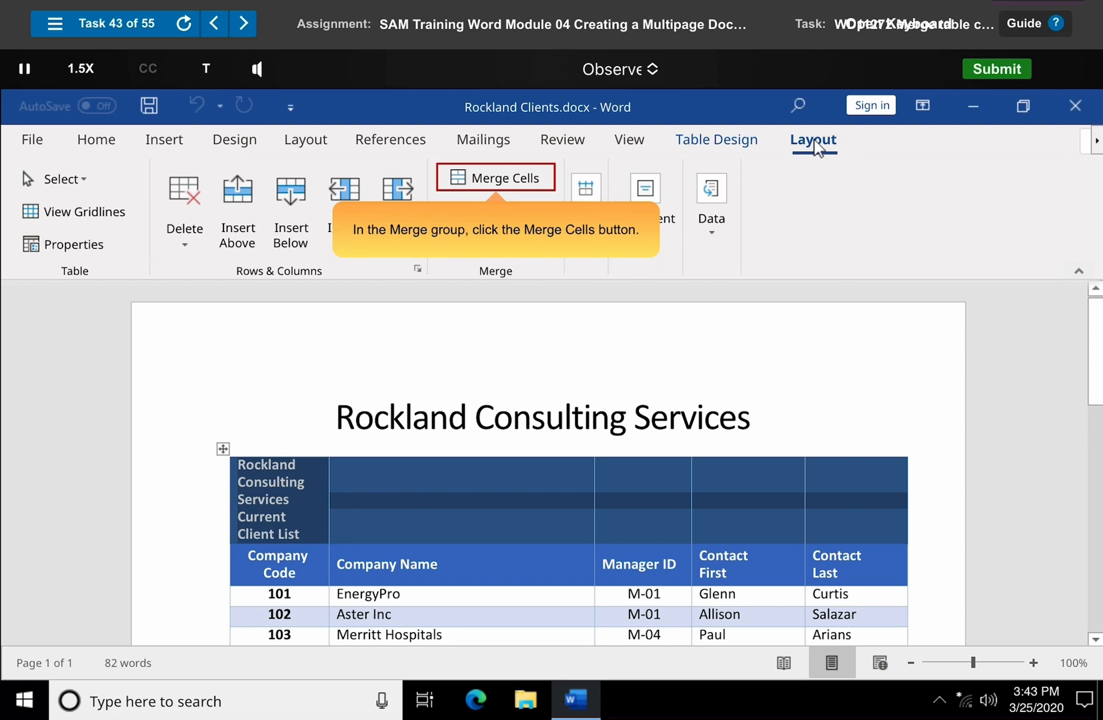
left_click(499, 181)
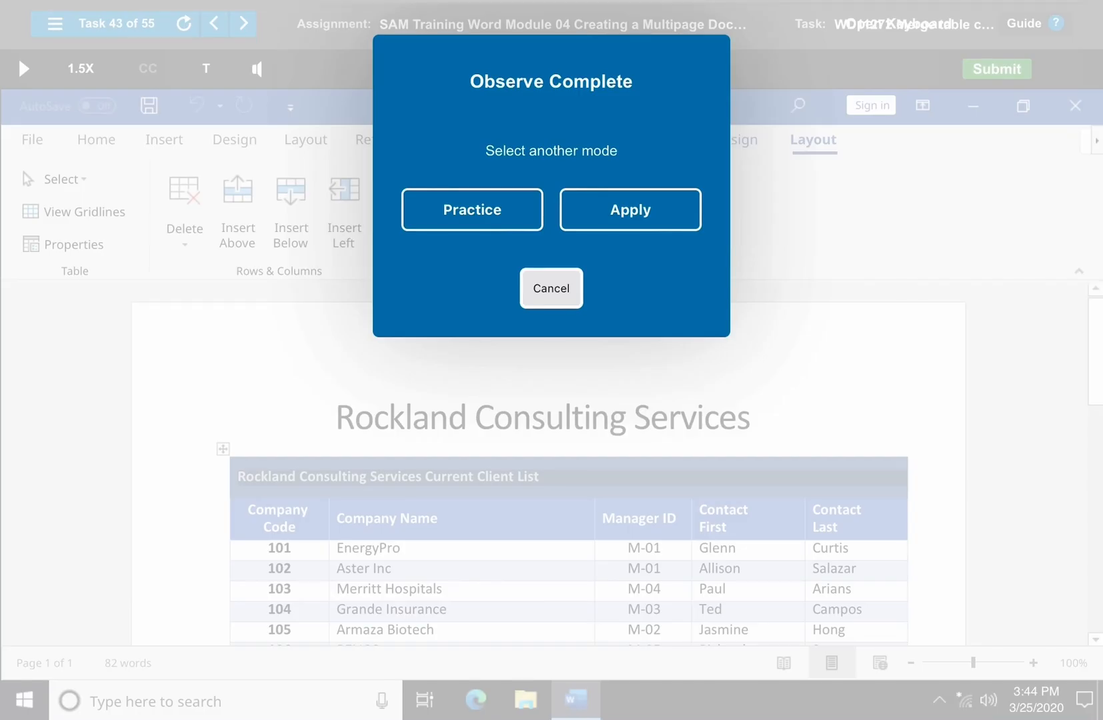
left_click(551, 289)
- Start Task 44 in Observe mode and split the "Industry Number of Clients" header cell into 2 columns and 1 row
left_click(243, 23)
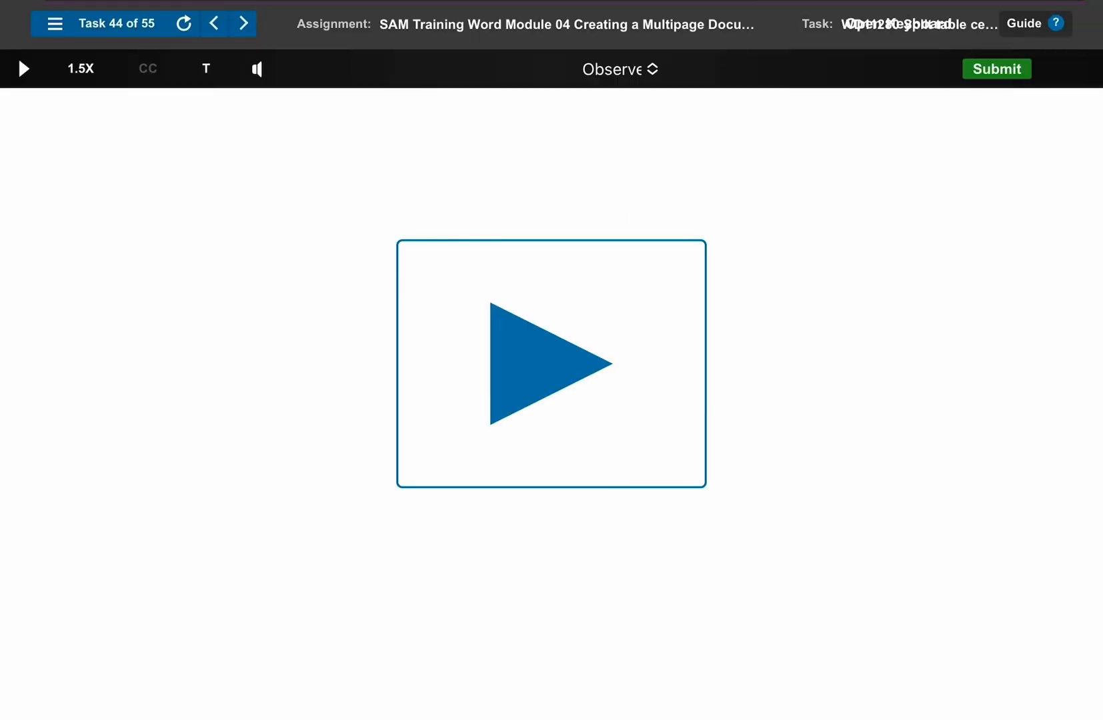
left_click(552, 364)
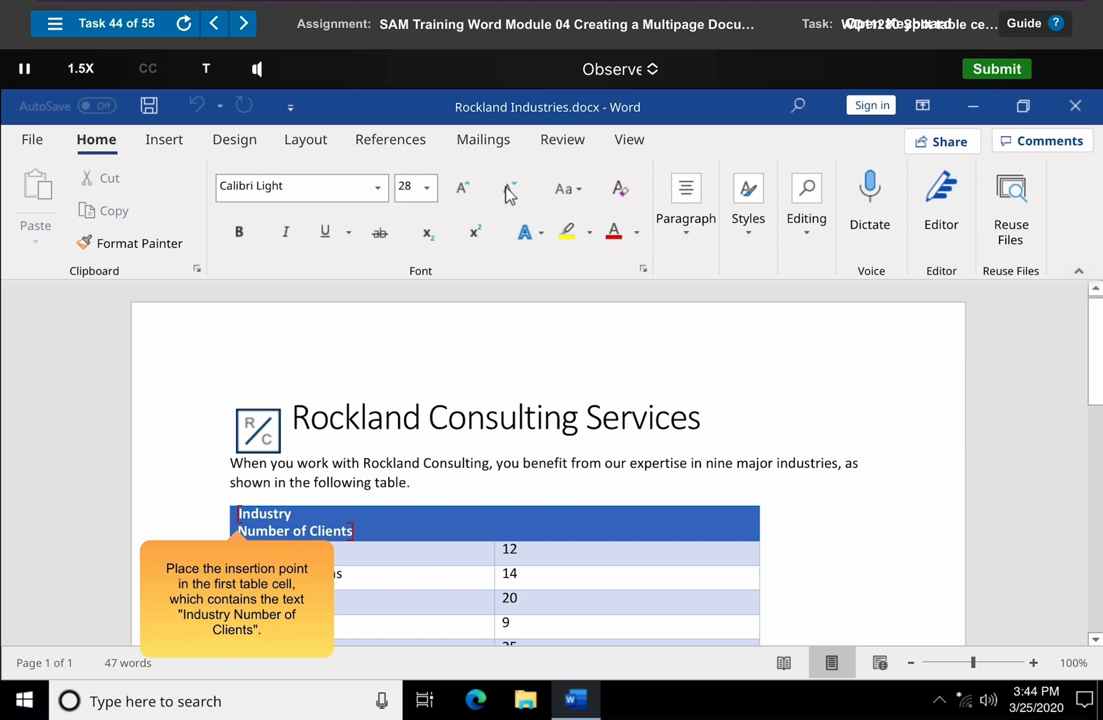
left_click(292, 514)
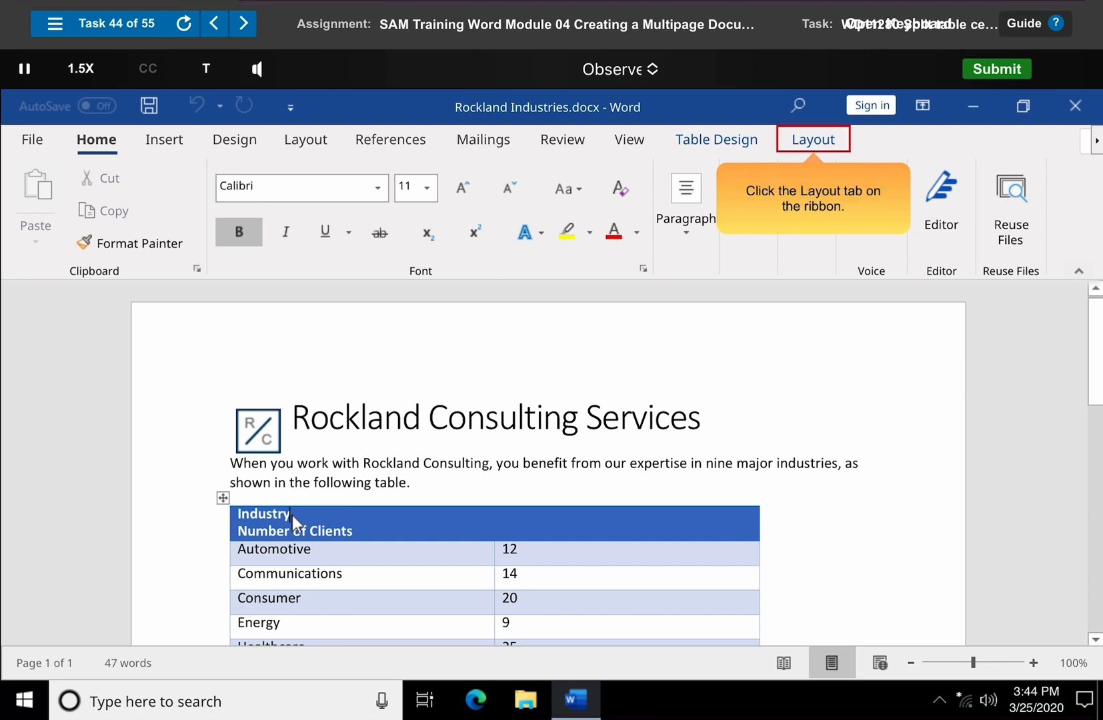
left_click(815, 141)
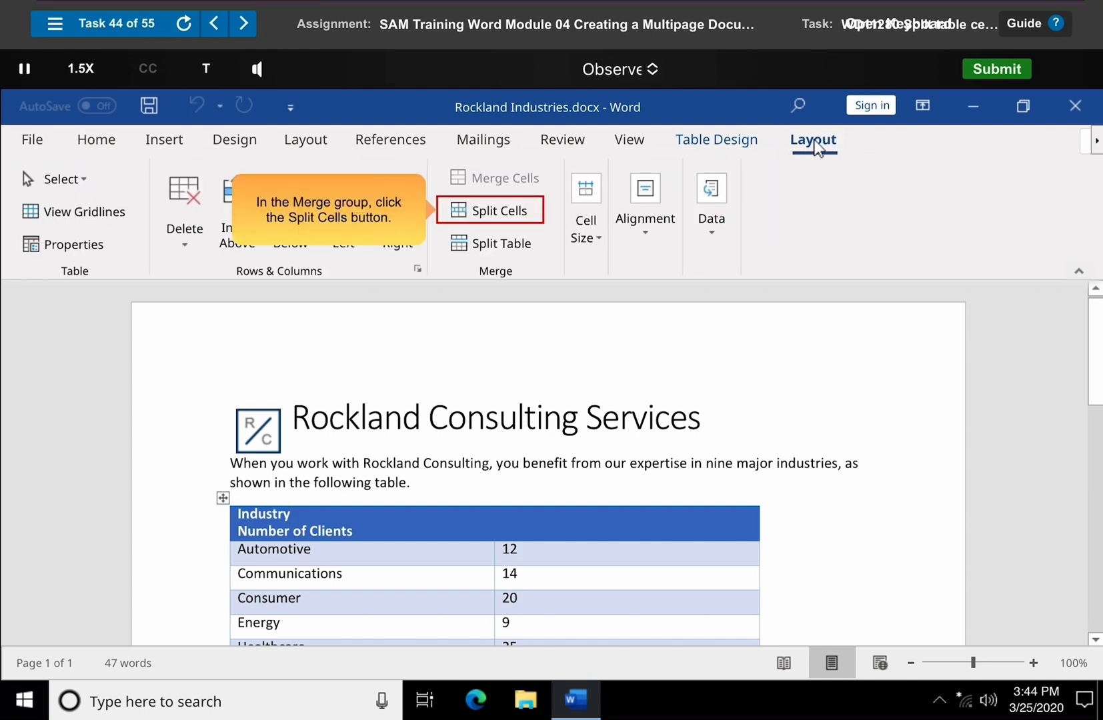
left_click(495, 213)
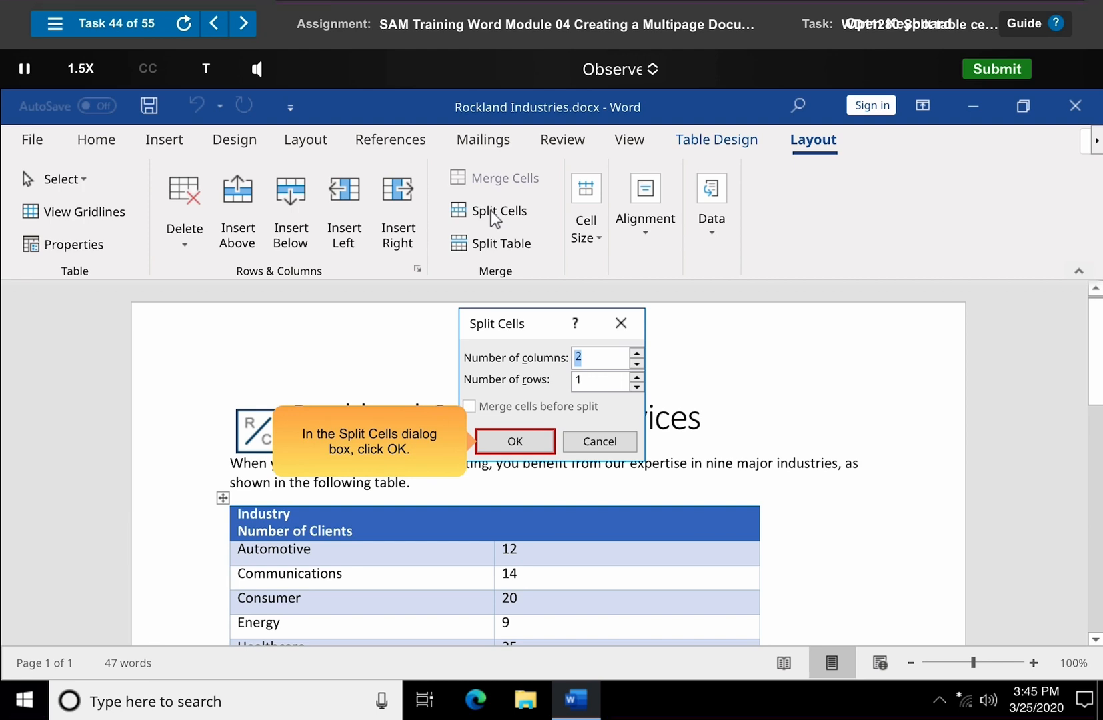
left_click(517, 443)
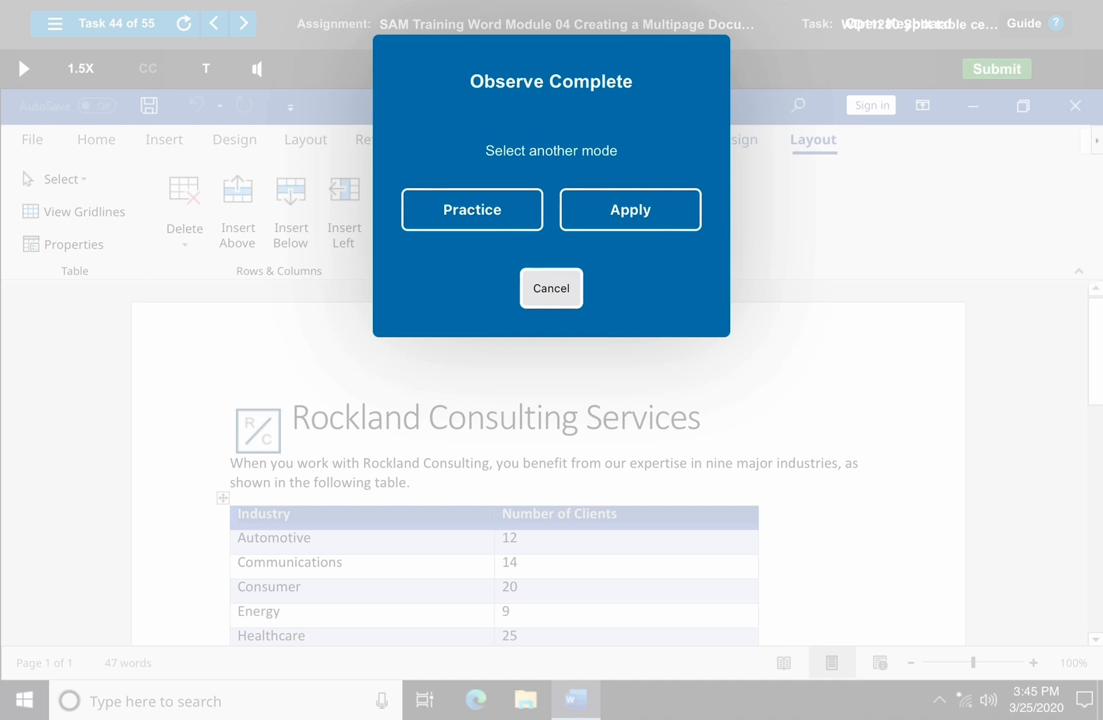
left_click(552, 288)
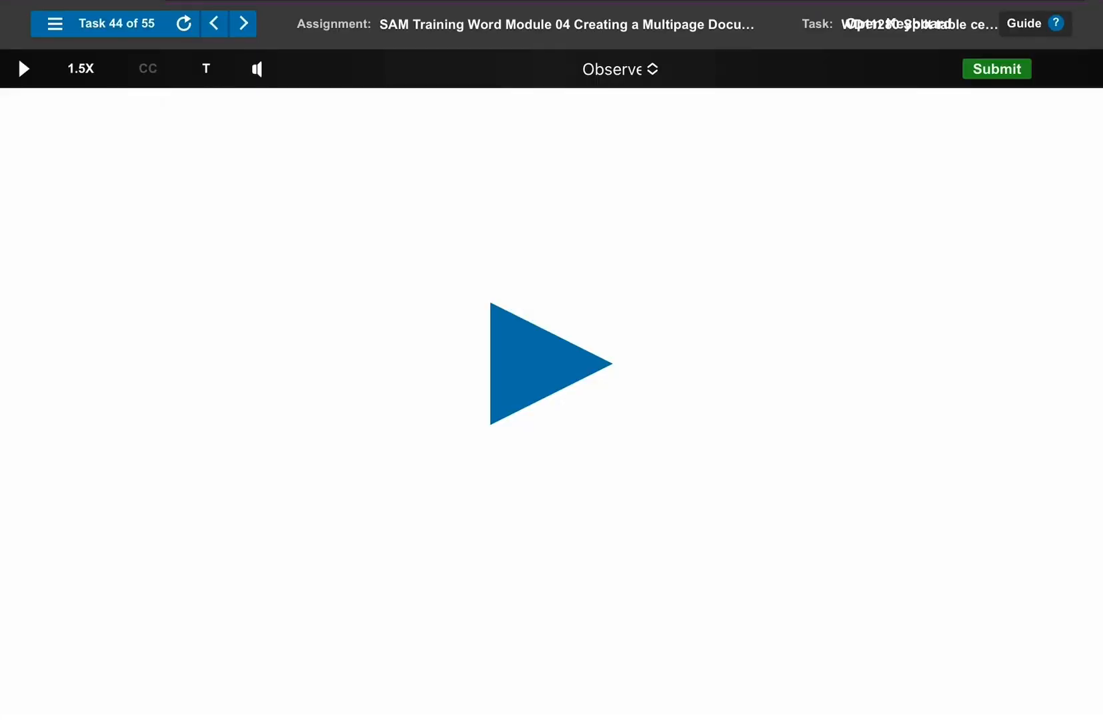
- Play Task 45 in Observe mode, split the table at the "Region" row and dismiss the Observe Complete dialog
left_click(243, 24)
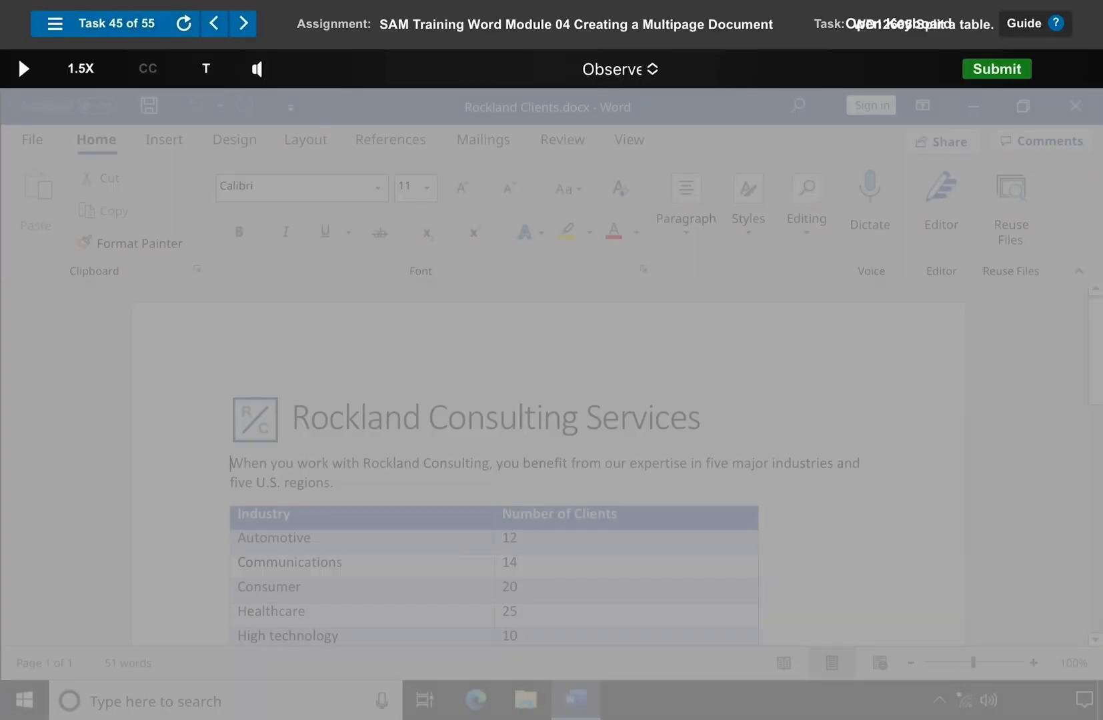
left_click(18, 57)
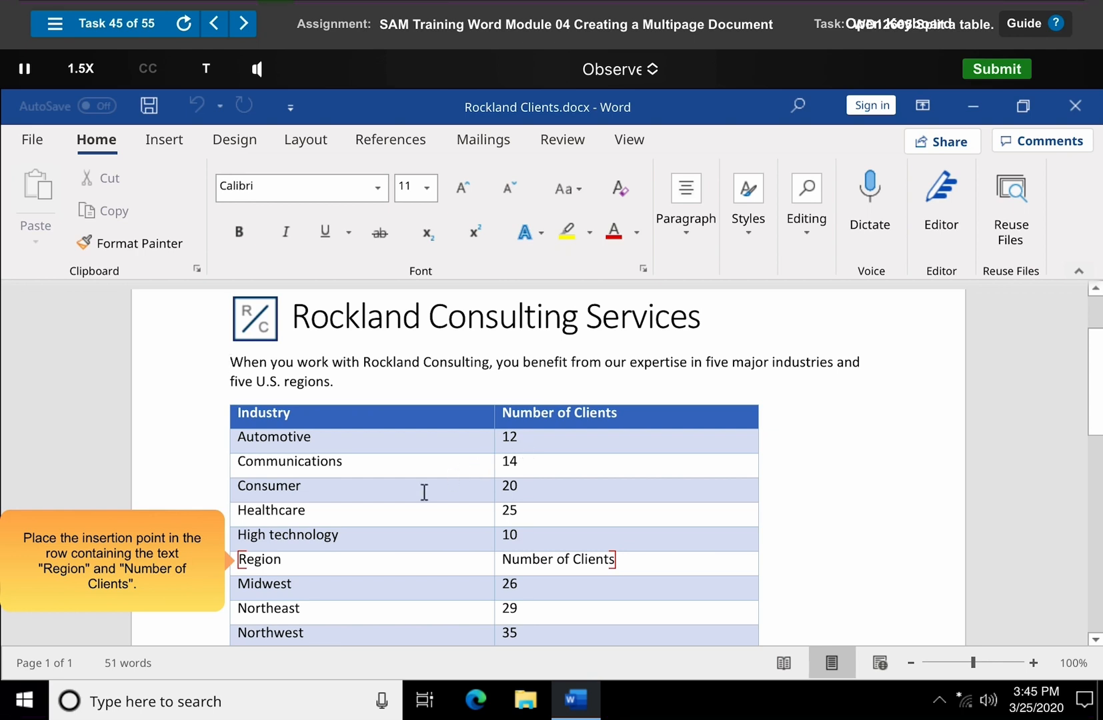
left_click(261, 561)
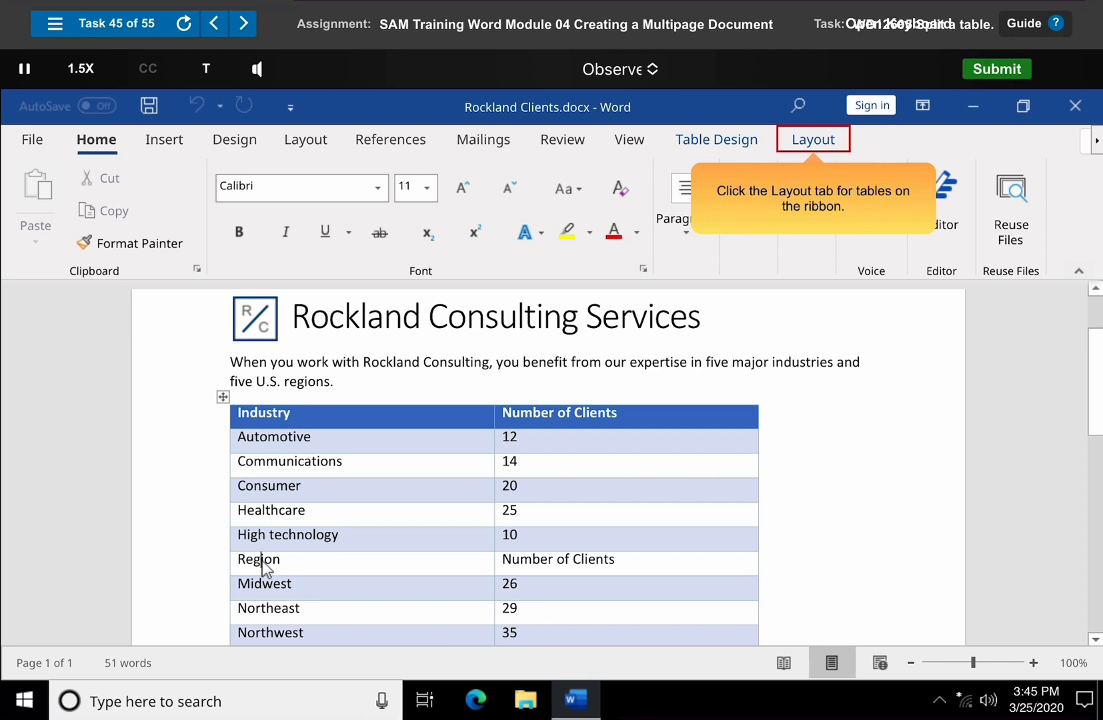
left_click(815, 144)
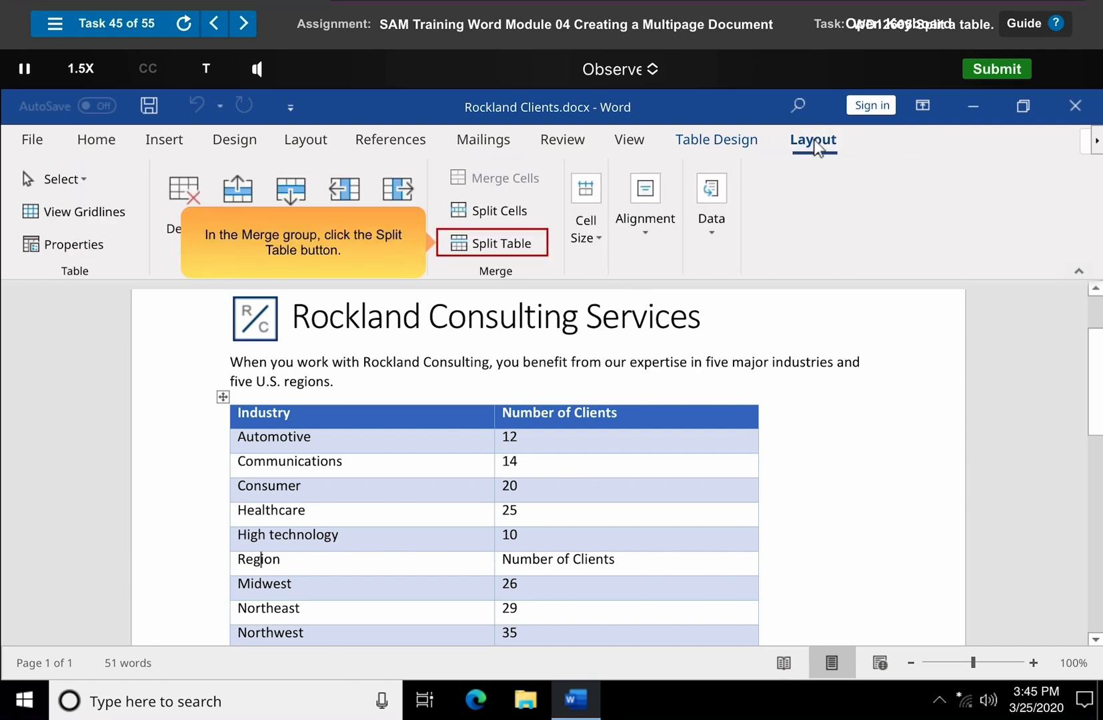
left_click(496, 245)
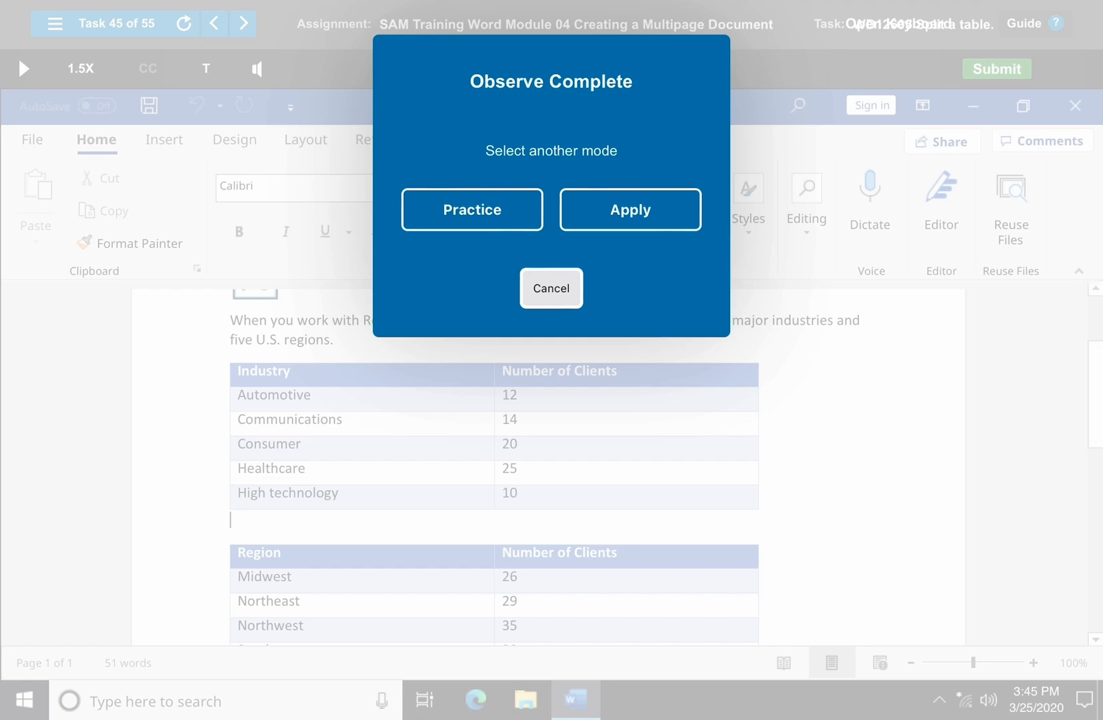
left_click(551, 289)
- Start Task 46 in Observe mode and change the text direction of the "Phone" header cell twice so it matches the other headers
left_click(243, 24)
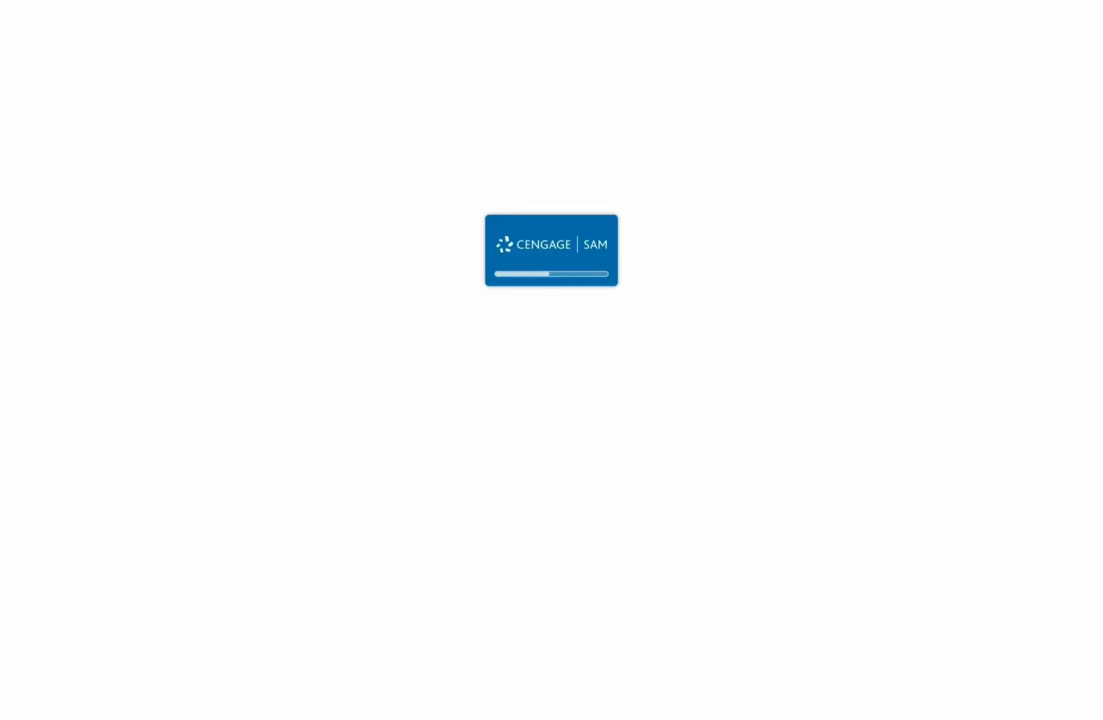
left_click(551, 365)
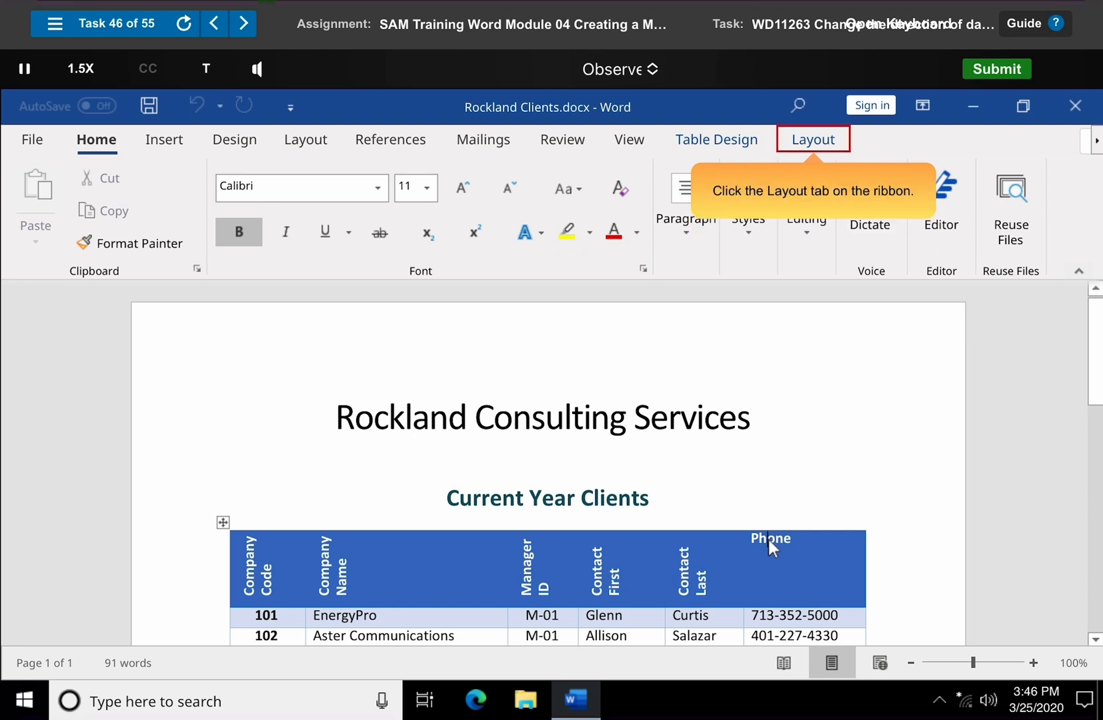
left_click(815, 142)
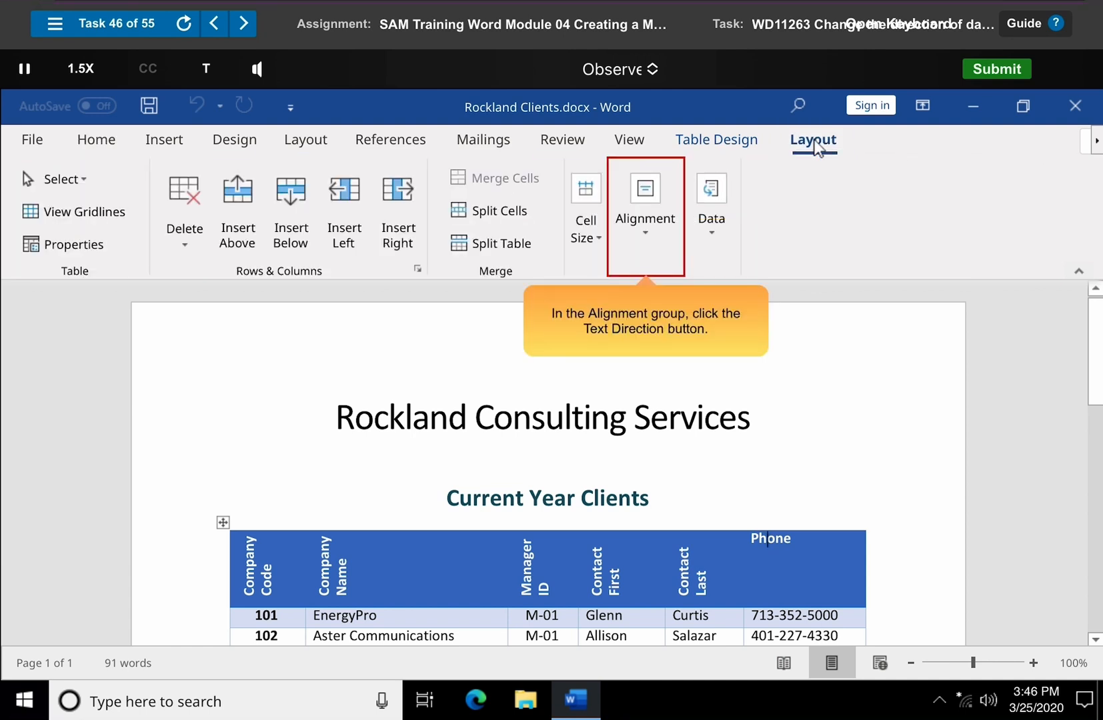
left_click(646, 221)
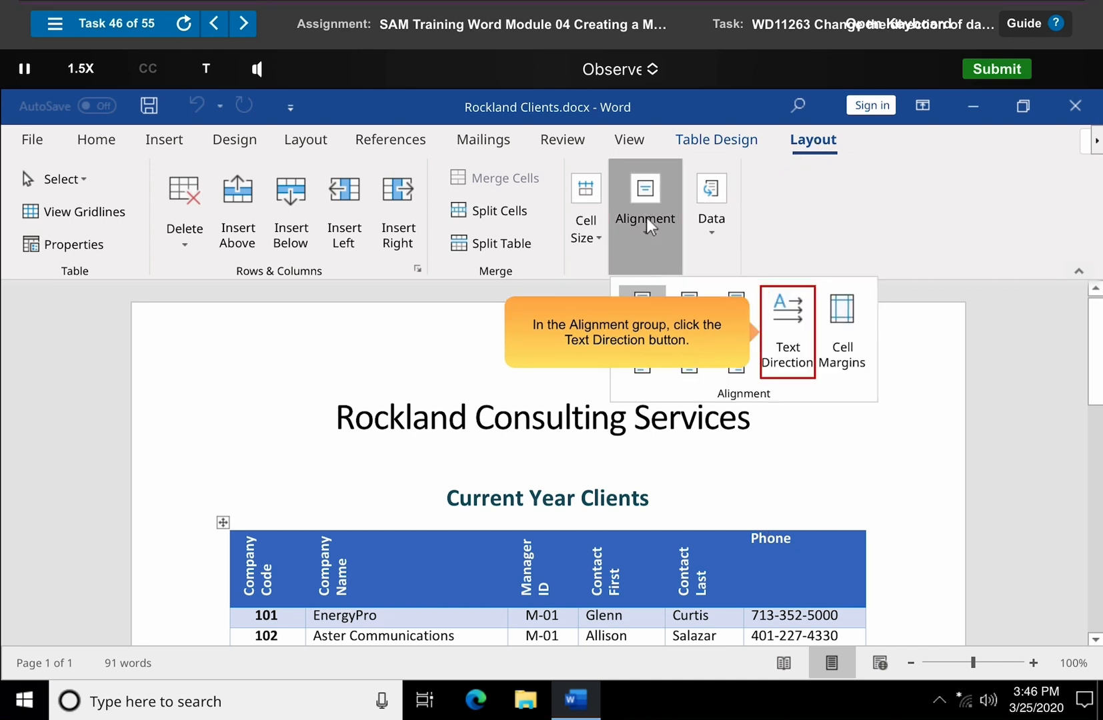
left_click(789, 337)
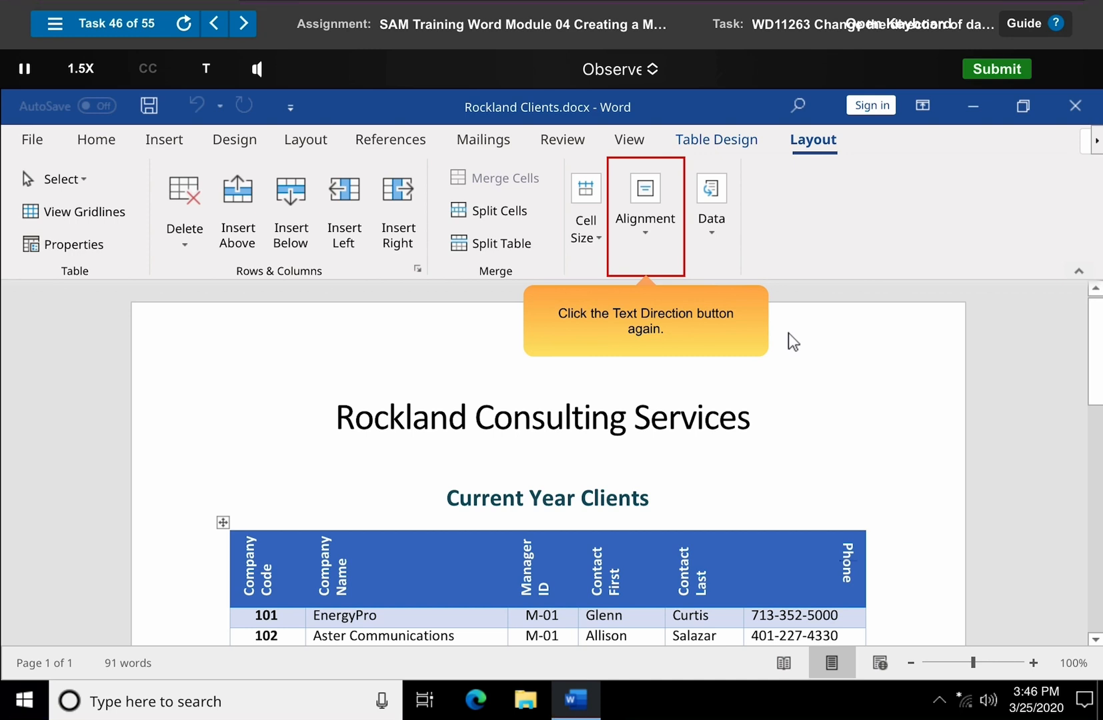
left_click(649, 226)
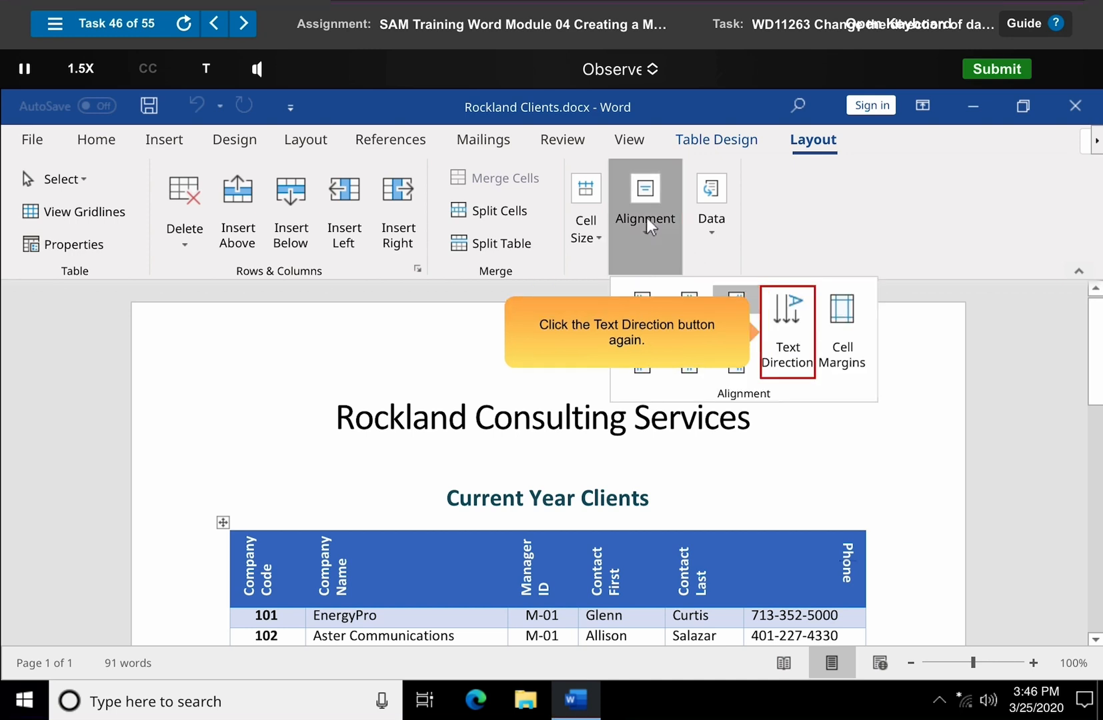
left_click(789, 318)
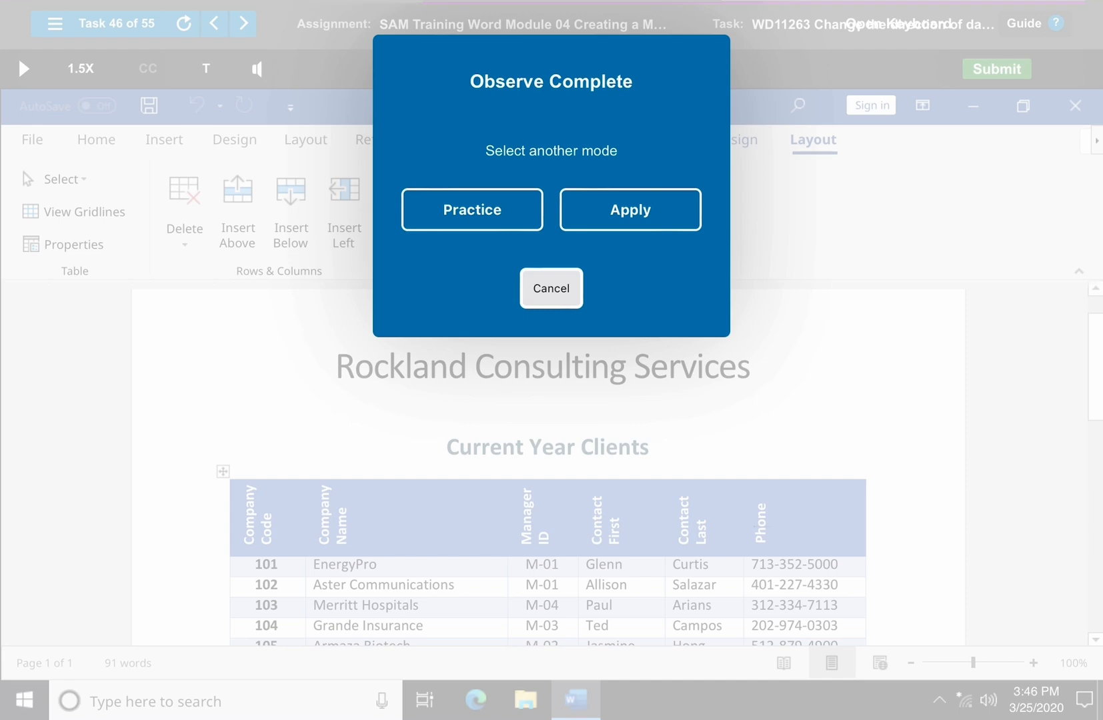
left_click(630, 210)
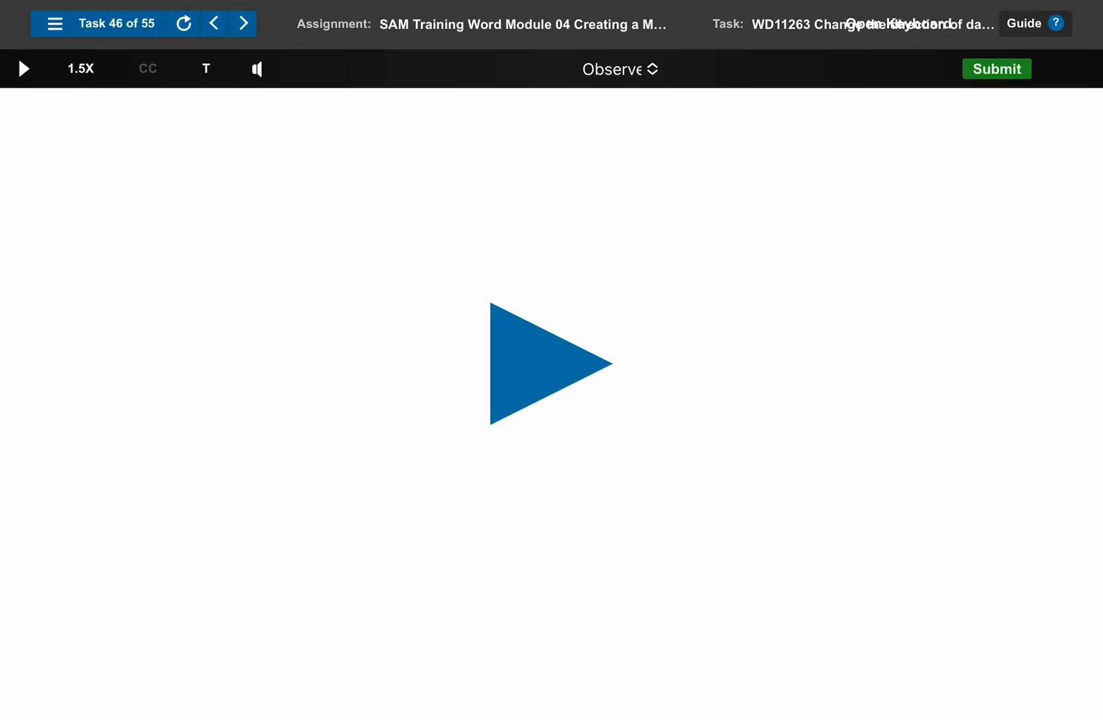
- Start Task 47 in Observe mode, select the entire Team Member table and apply Align Center Left to its cells
left_click(552, 364)
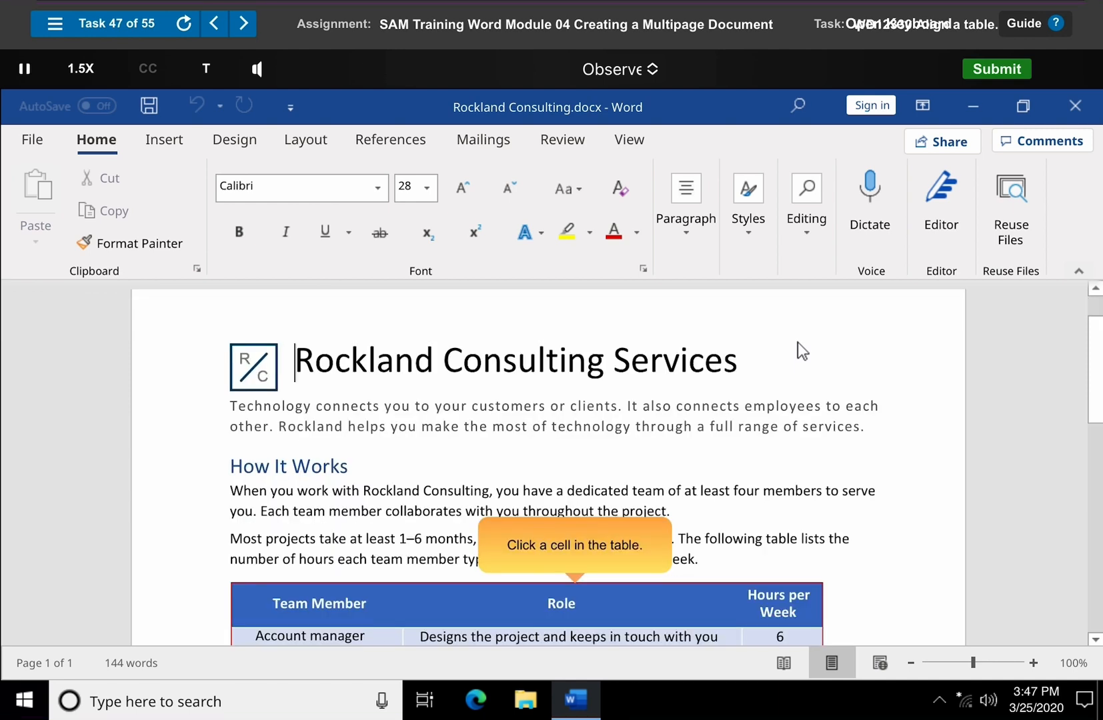
left_click(576, 605)
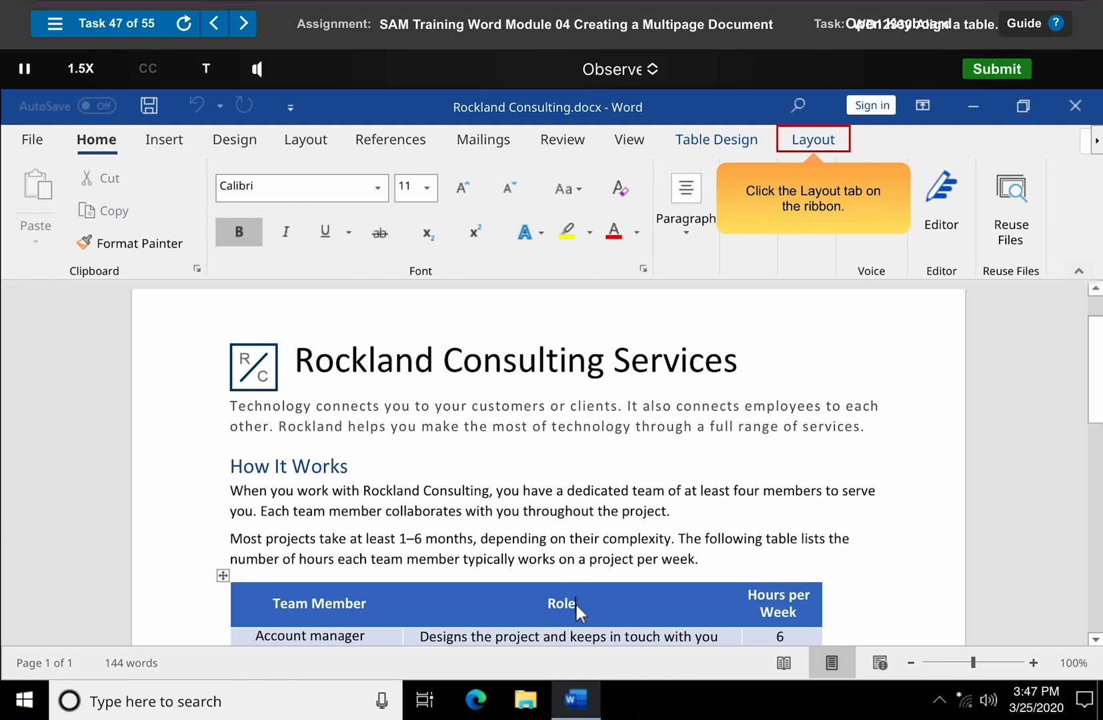
left_click(815, 142)
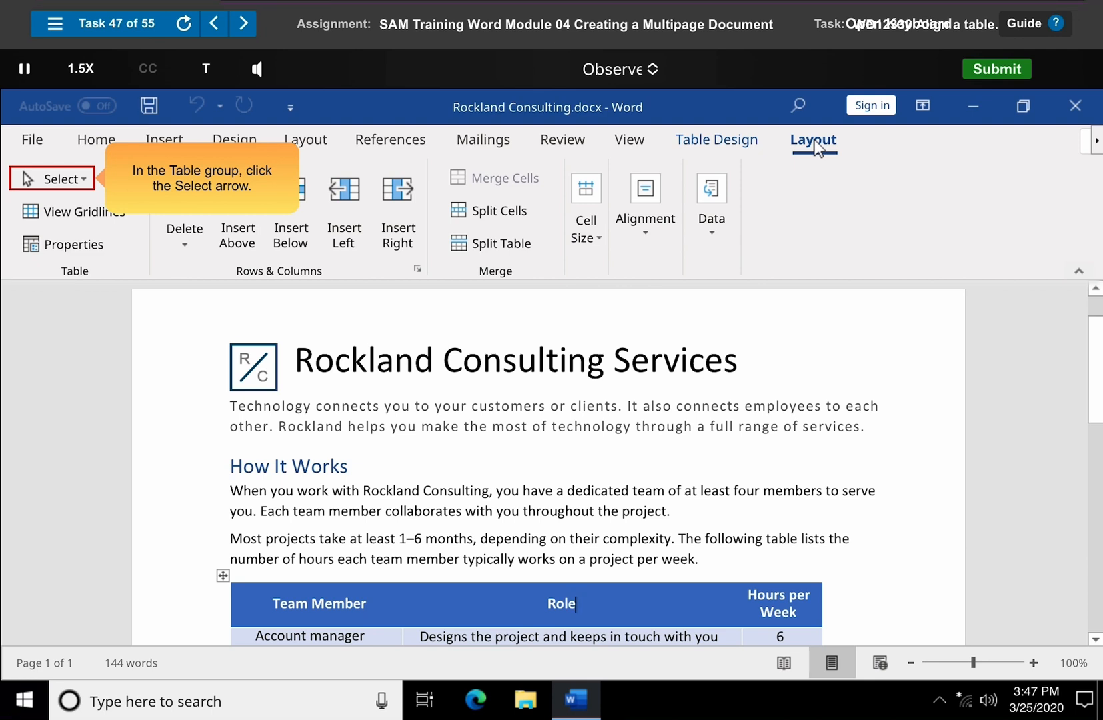
left_click(53, 178)
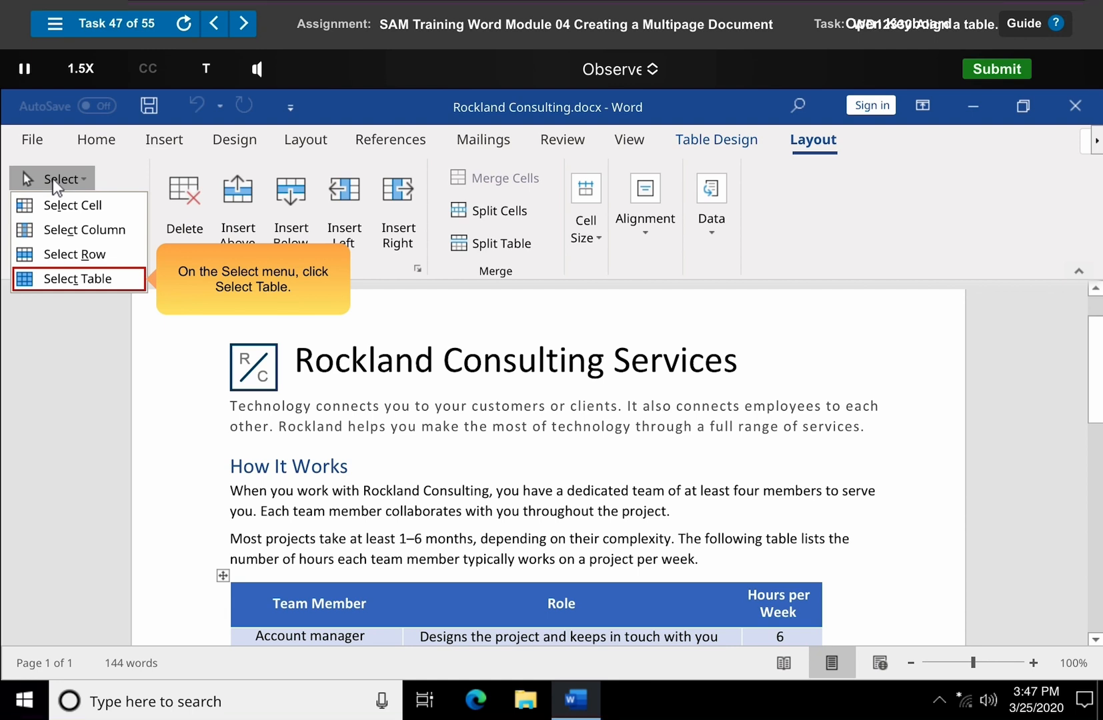
left_click(79, 279)
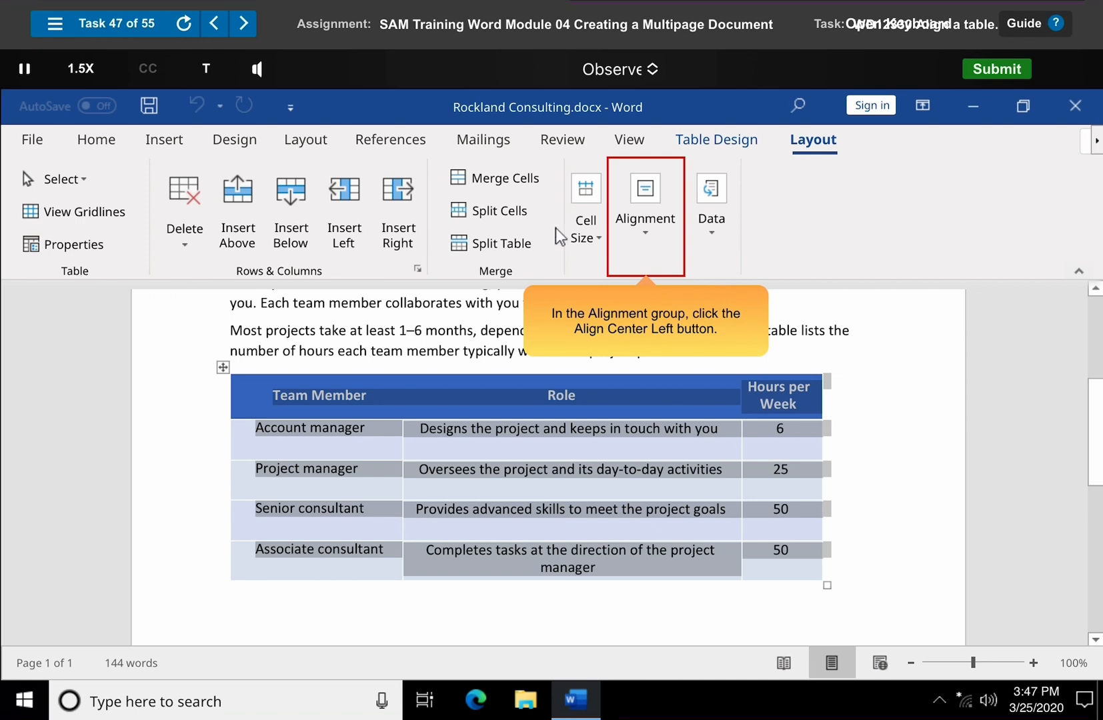
left_click(645, 220)
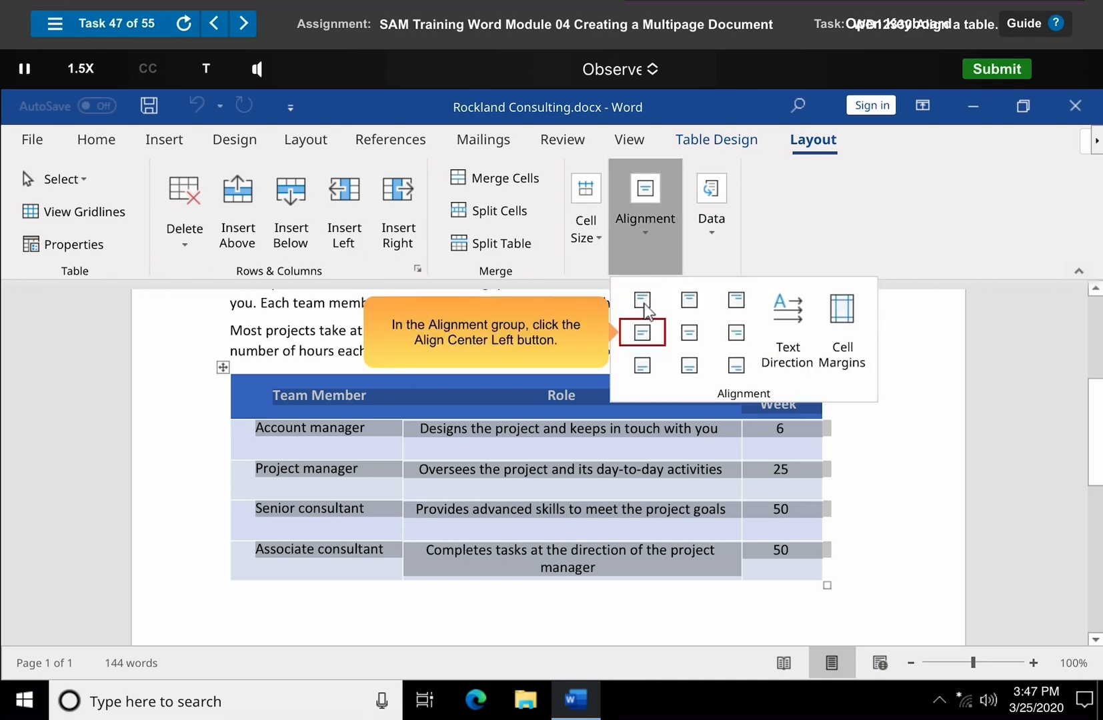
left_click(643, 333)
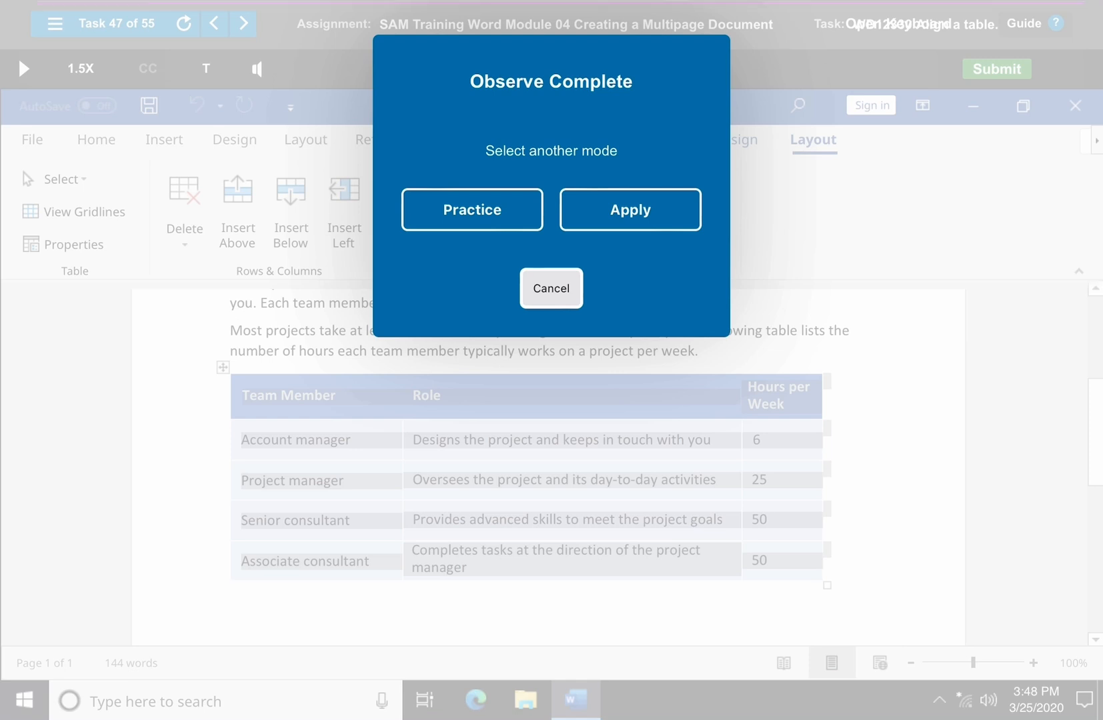
left_click(551, 289)
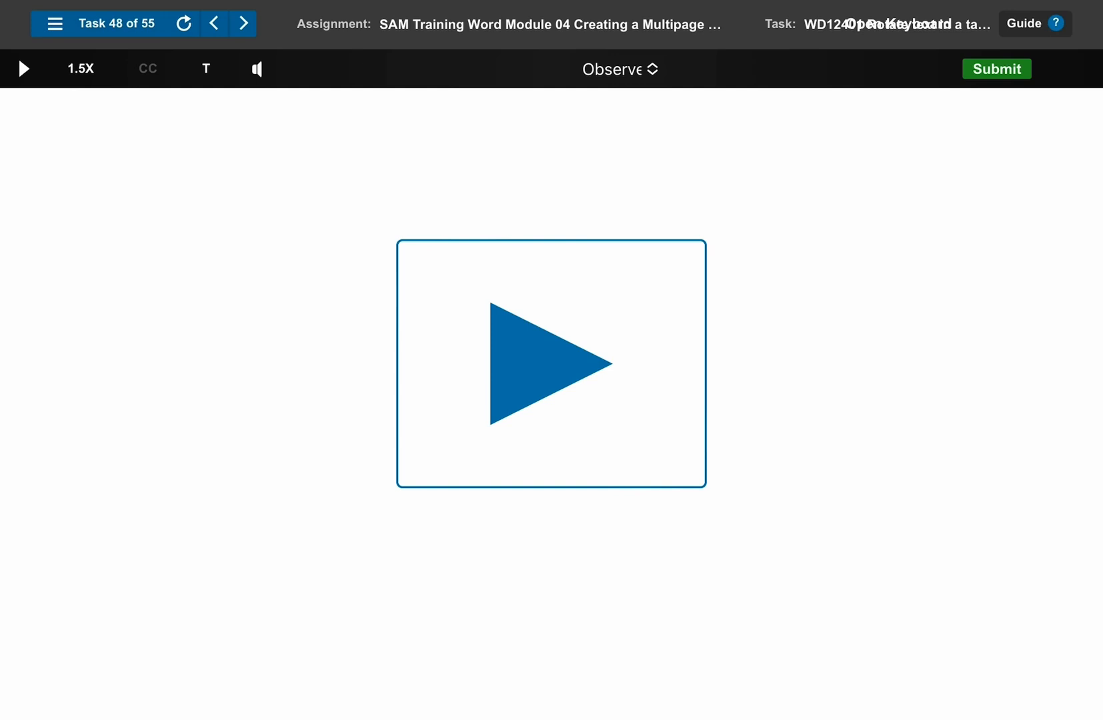
- Play the Task 48 Observe demonstration on rotating text in a table and advance to Task 49
left_click(552, 364)
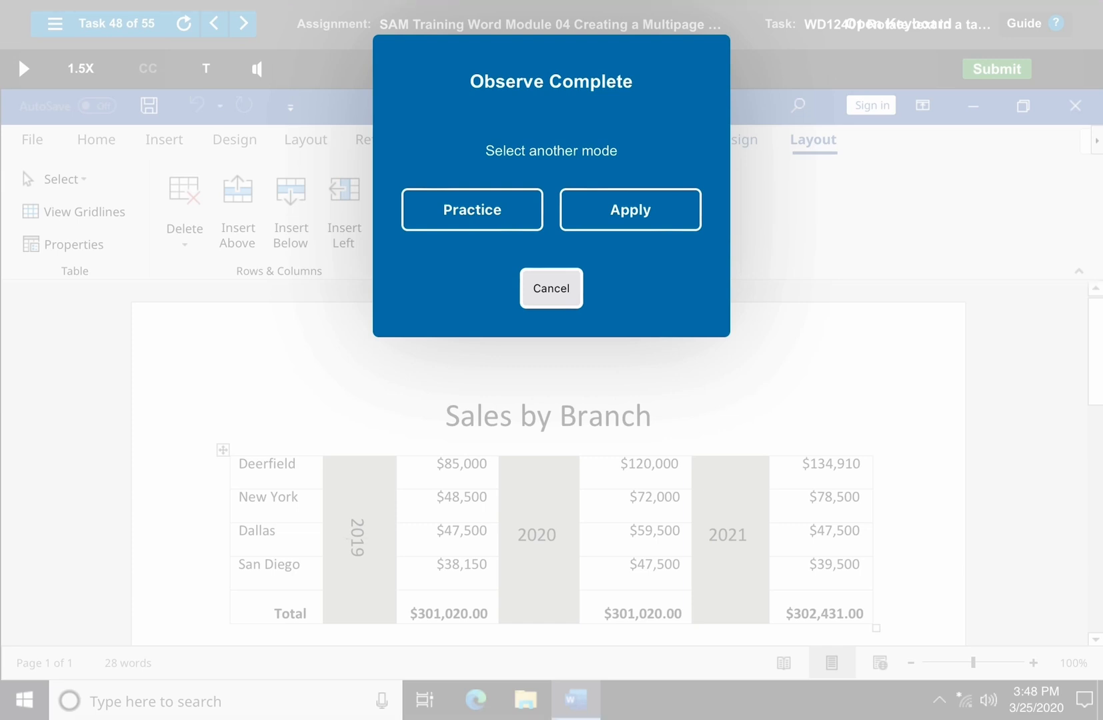
left_click(552, 288)
left_click(244, 23)
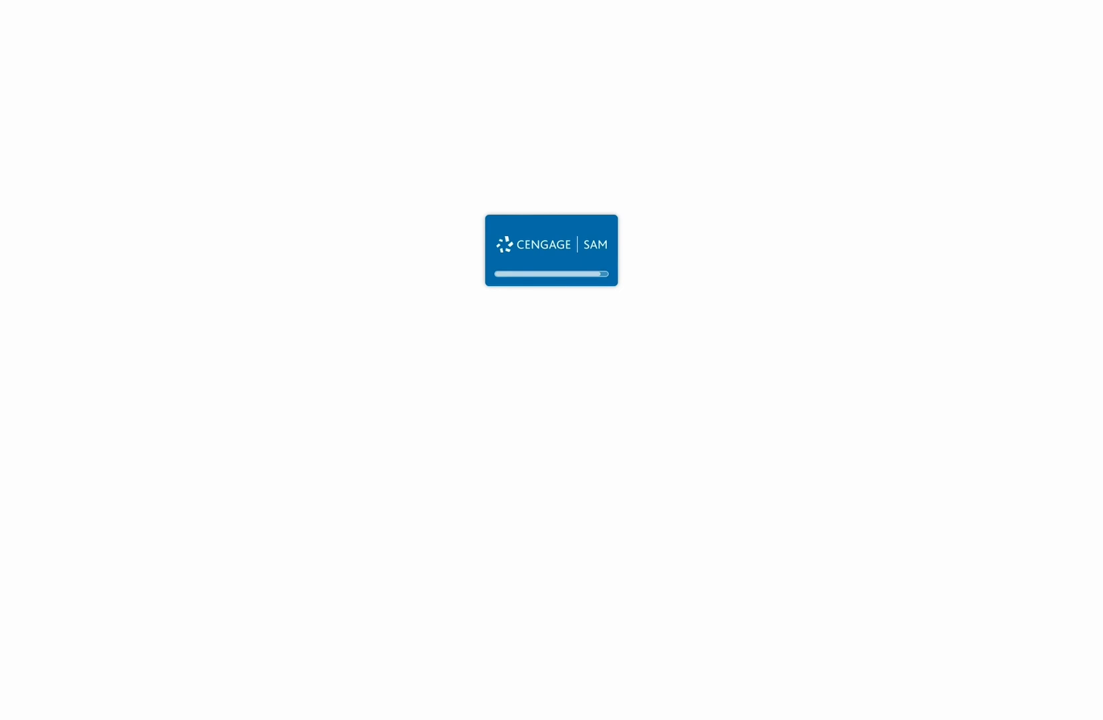
- Play Task 49 in Observe mode and shade the Industry column with Blue-Gray, Text 2, Lighter 80%
left_click(18, 57)
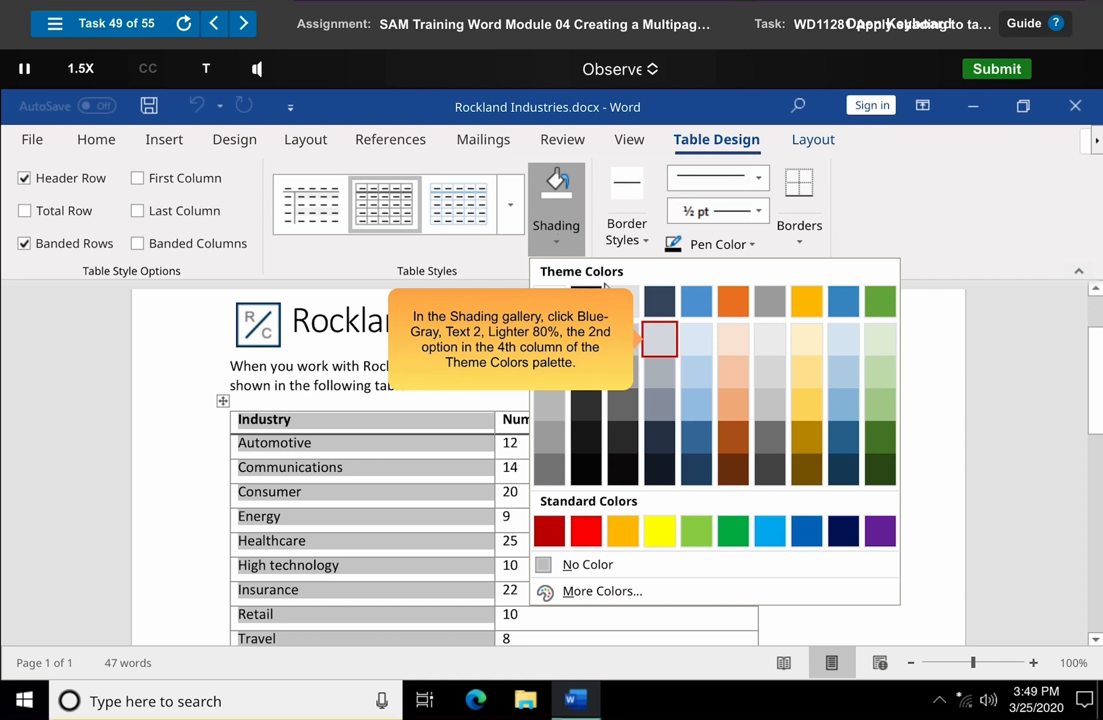
left_click(660, 340)
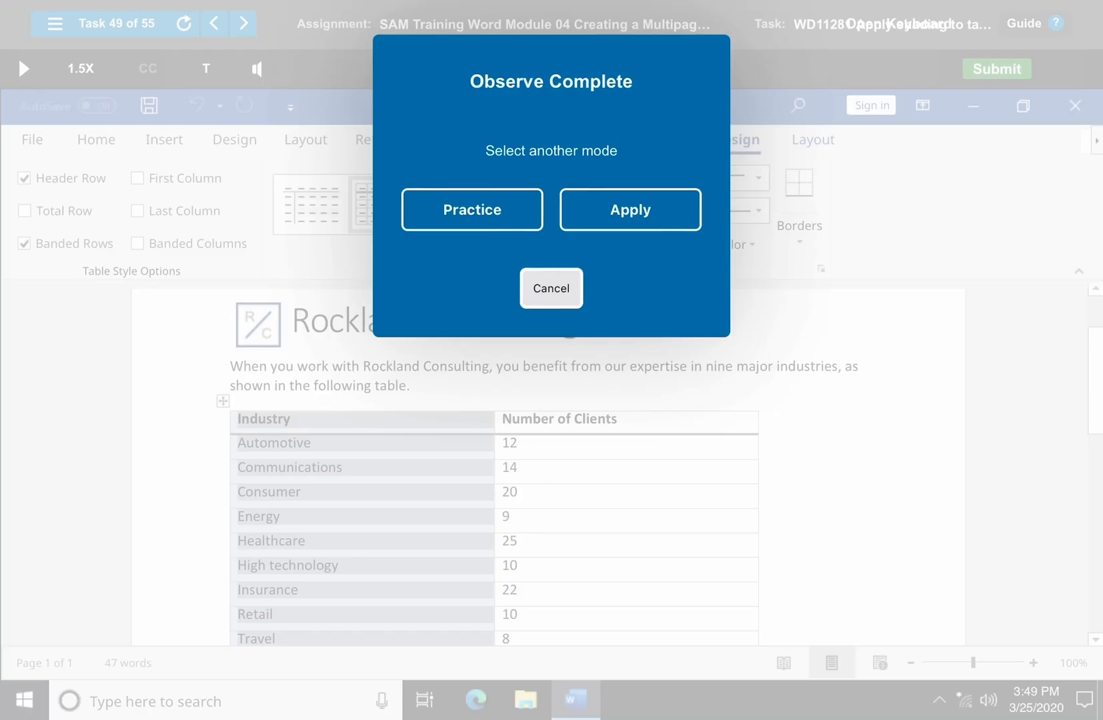
left_click(552, 288)
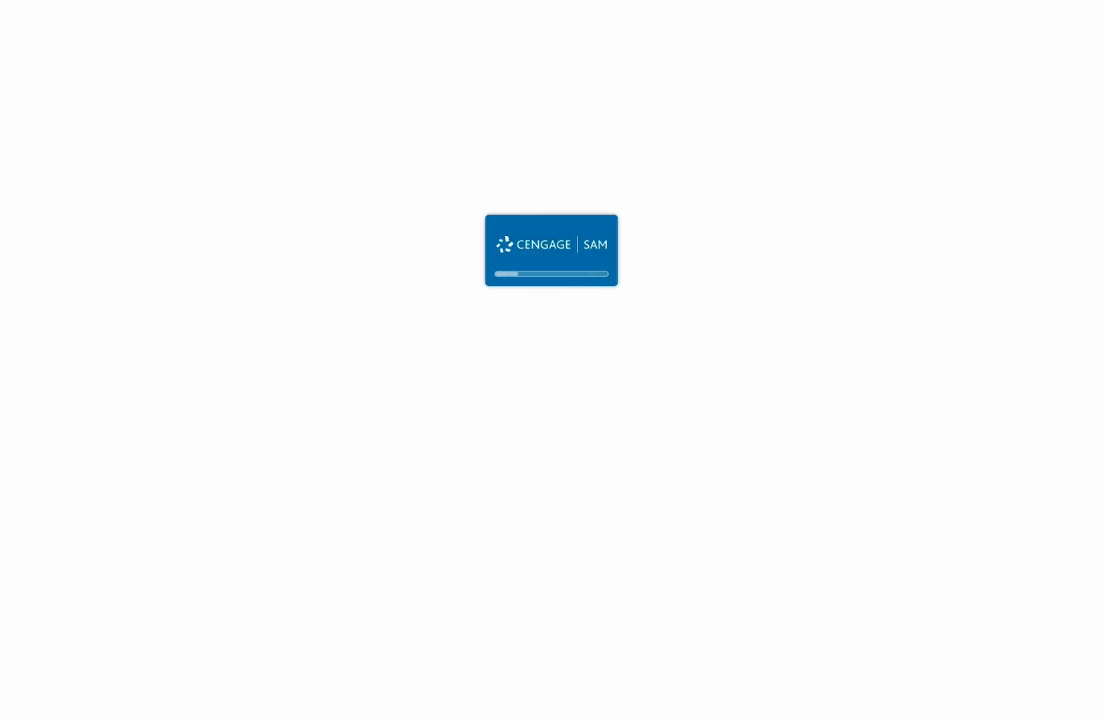
- Start Task 50 in Observe mode and modify the Client Contacts table's style with a Blue, Accent 5, Lighter 80% fill for the whole table
left_click(552, 364)
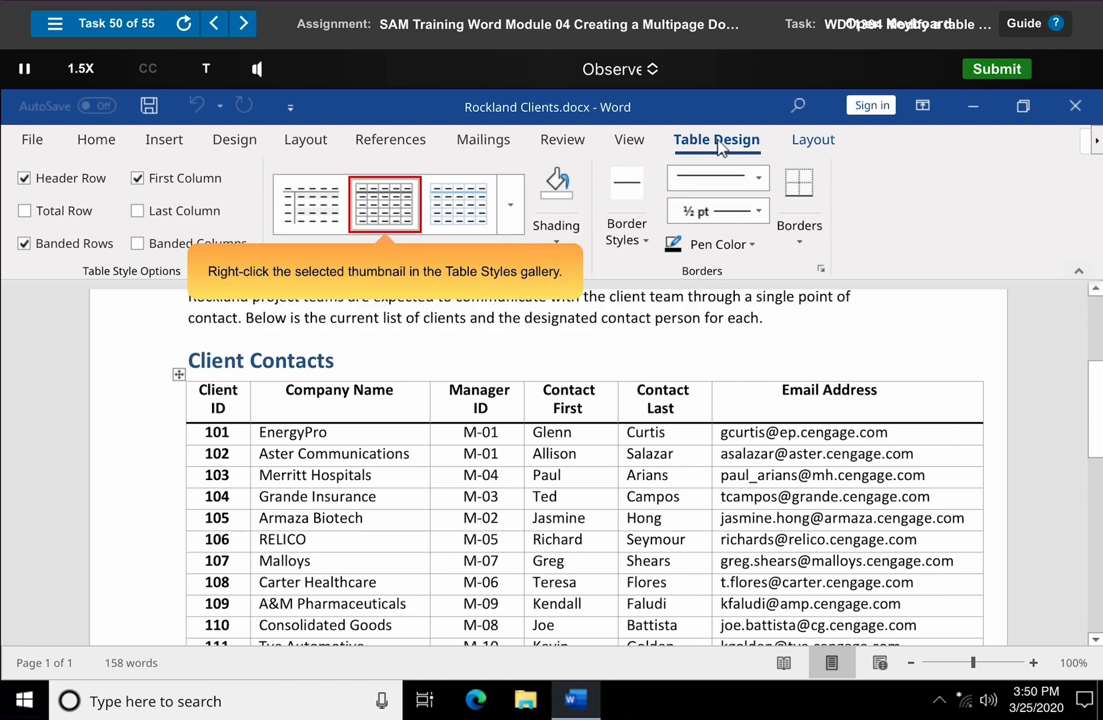
right_click(388, 213)
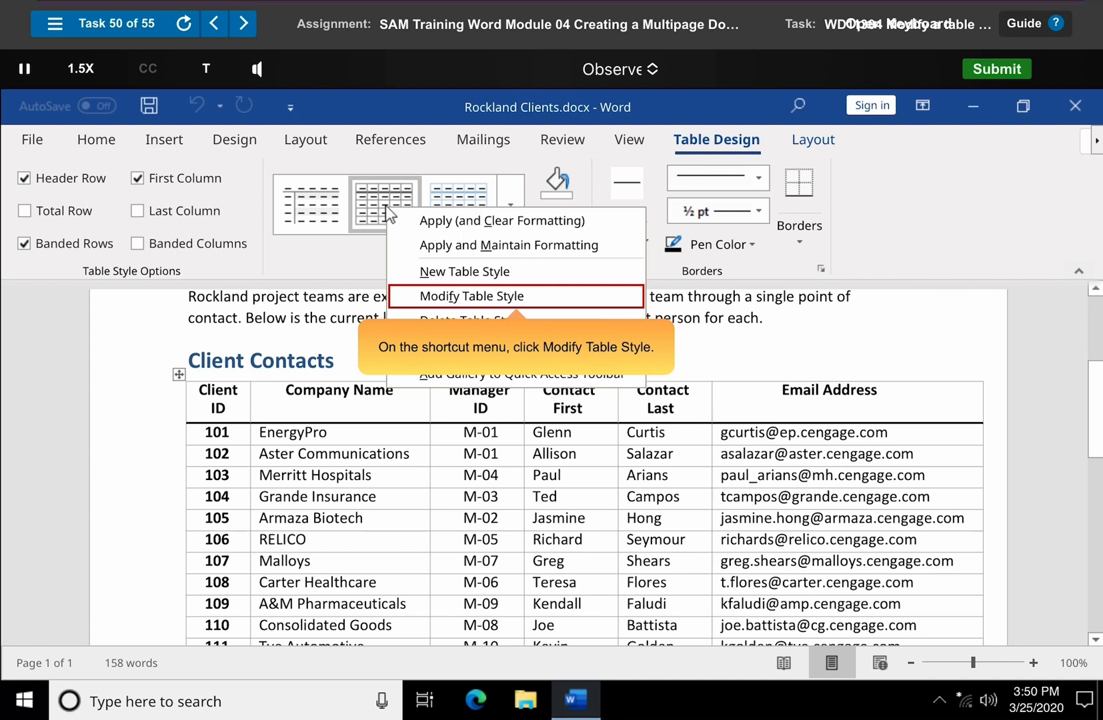
left_click(521, 298)
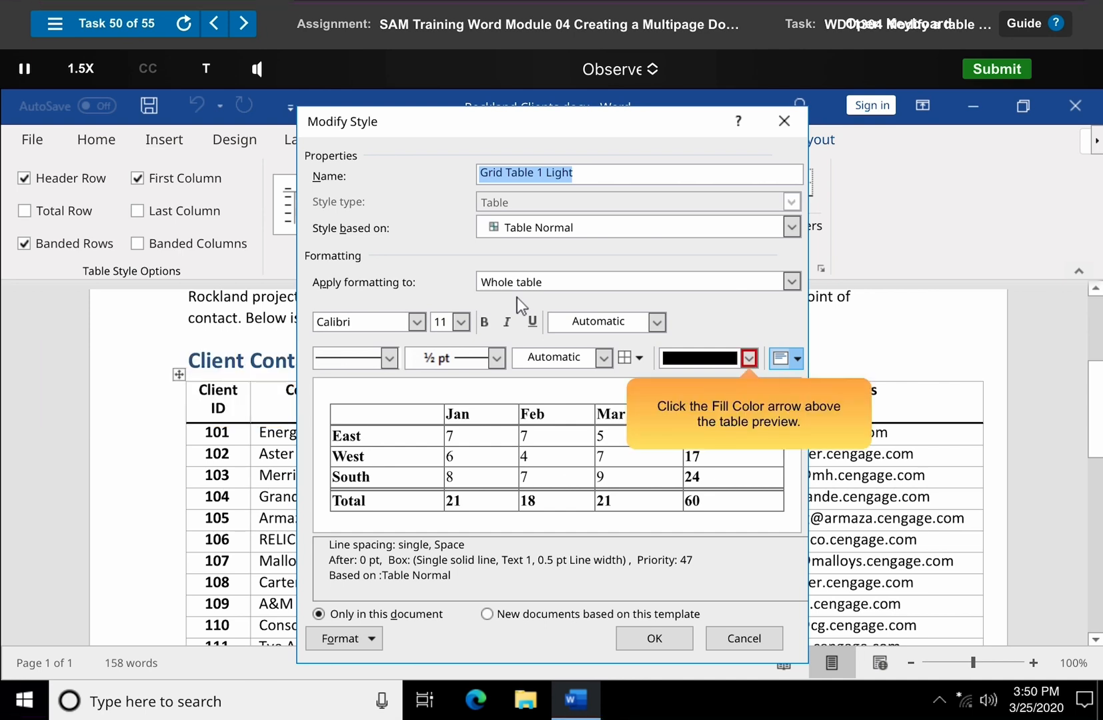
left_click(750, 359)
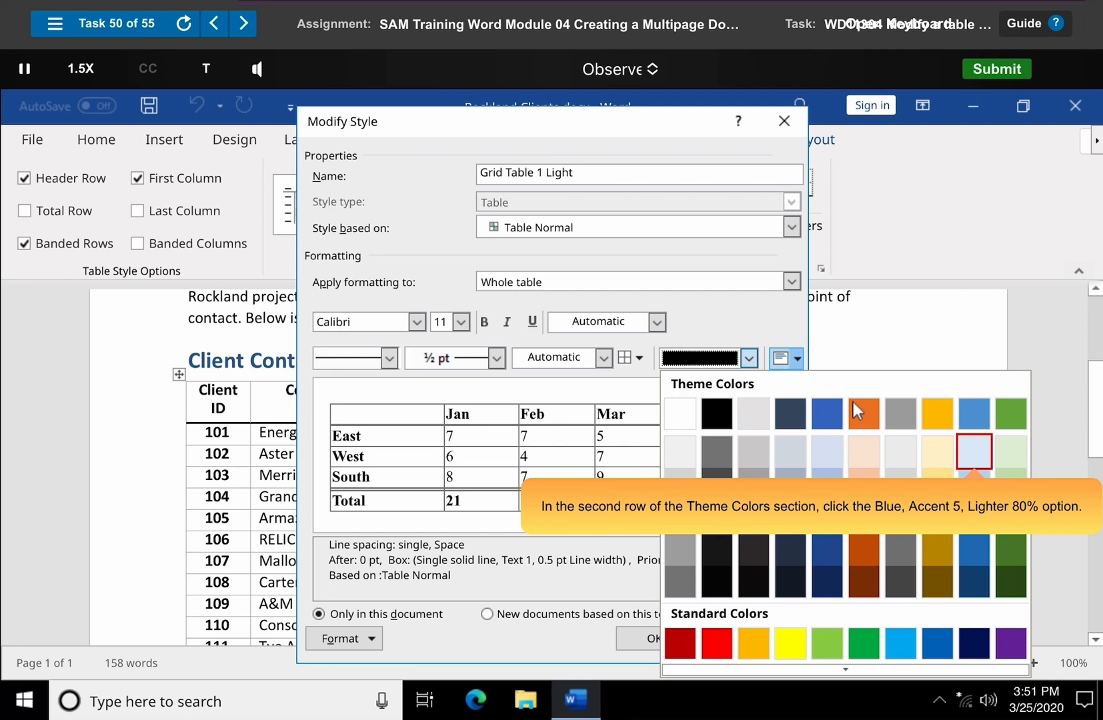
left_click(975, 452)
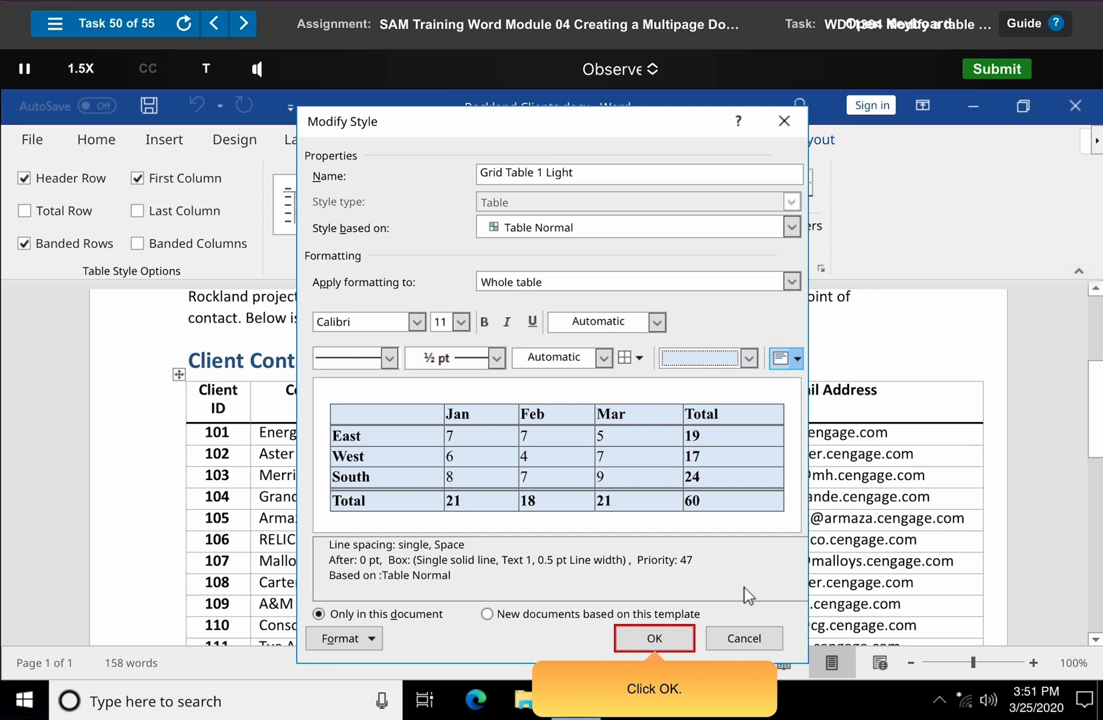
left_click(654, 638)
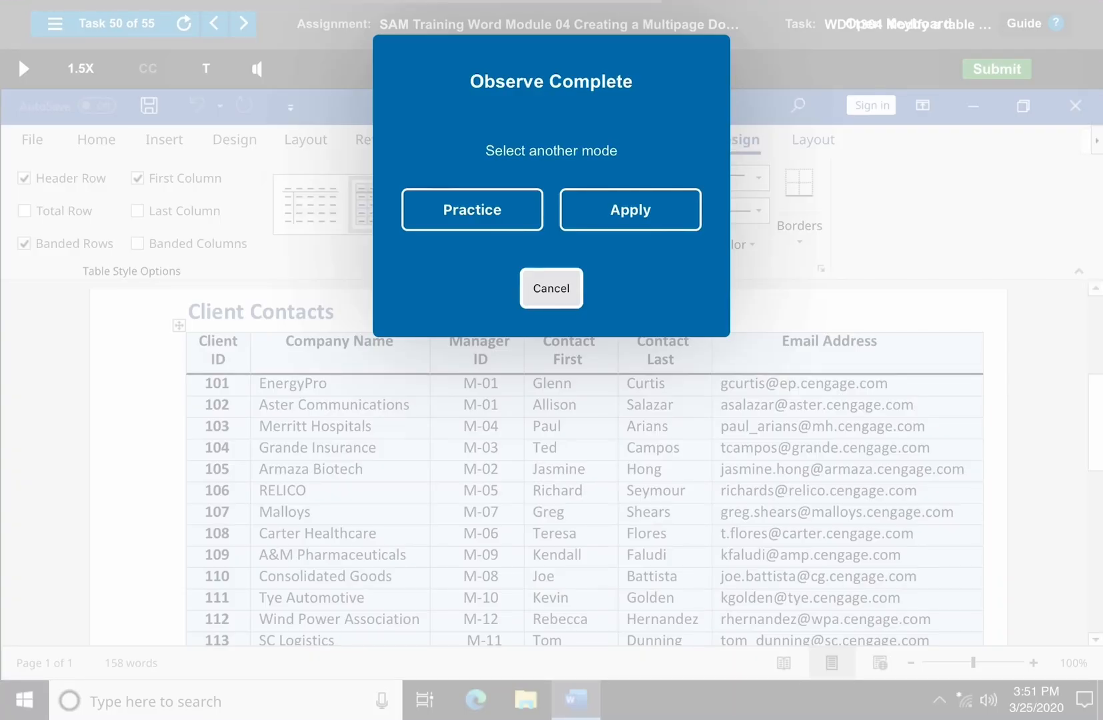
left_click(552, 289)
- Advance to Task 51 in Observe mode and shade the Industry header cell with Blue, Accent 1, Lighter 80%
left_click(244, 23)
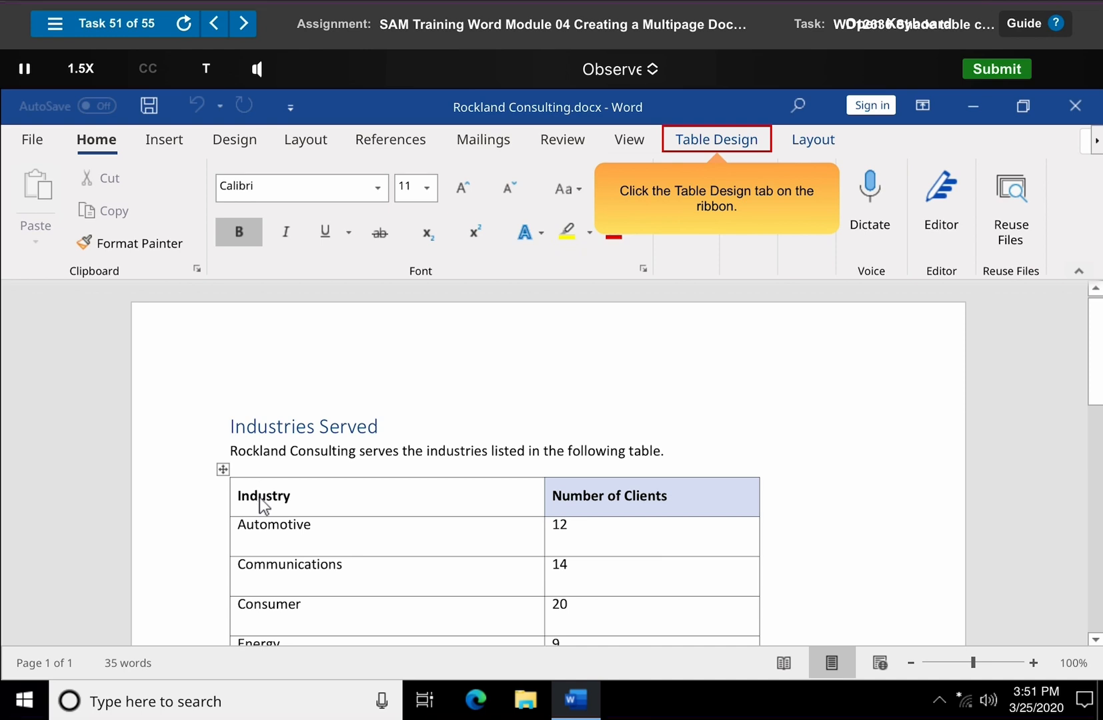
left_click(718, 141)
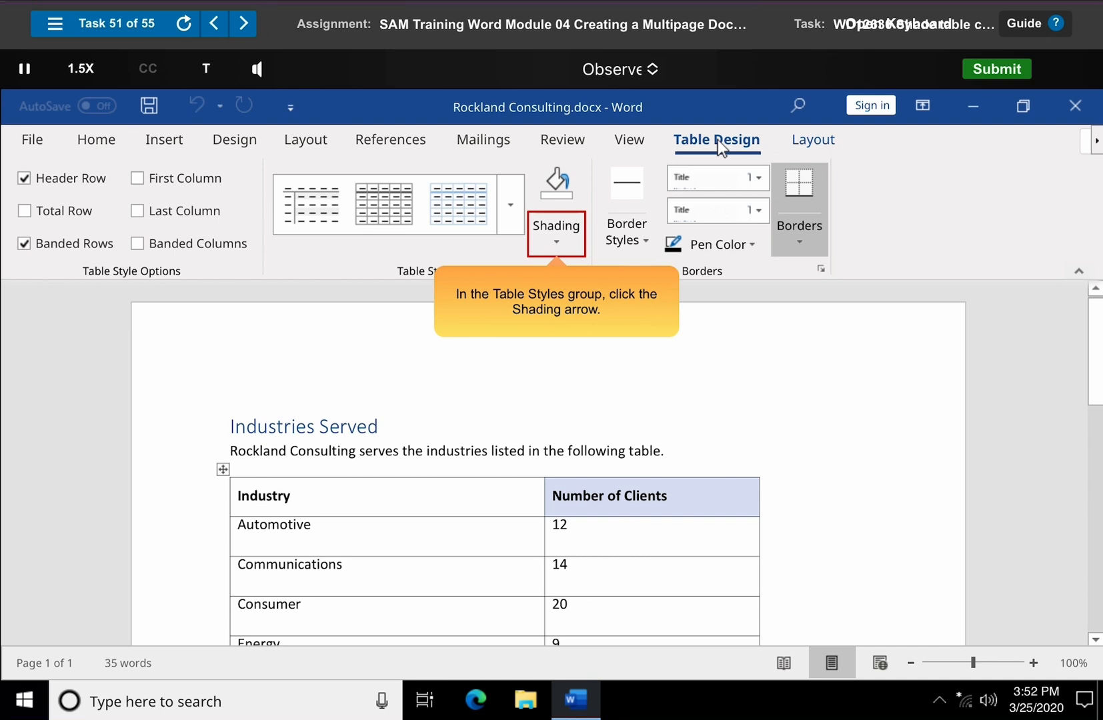
left_click(557, 237)
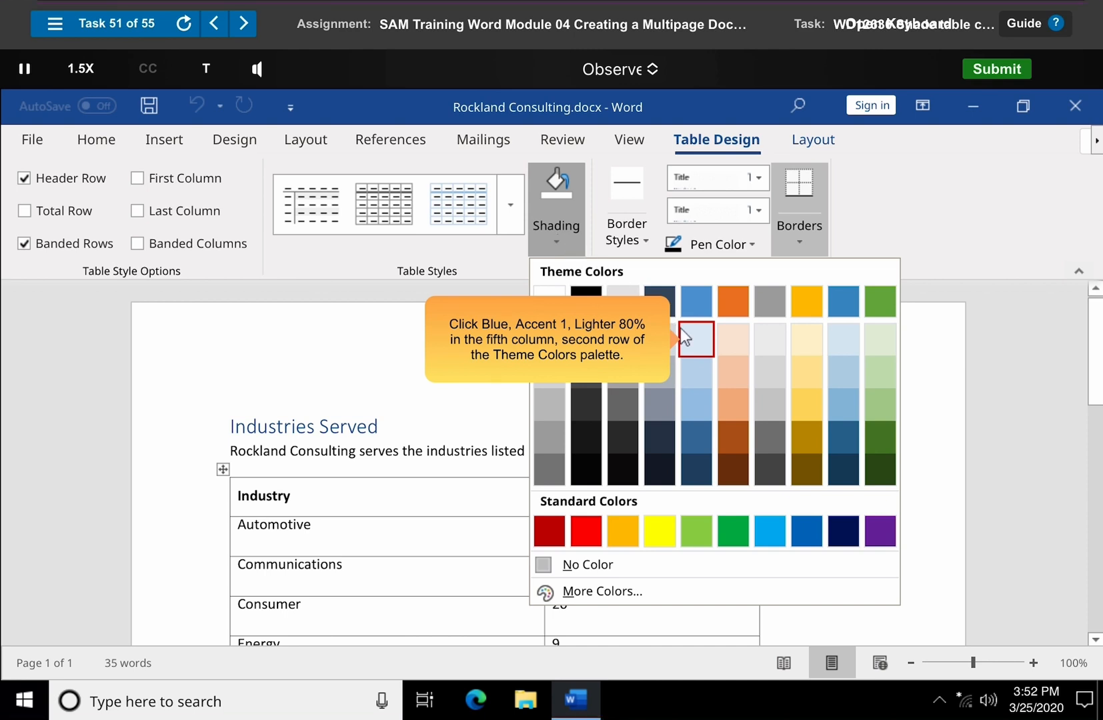
left_click(697, 340)
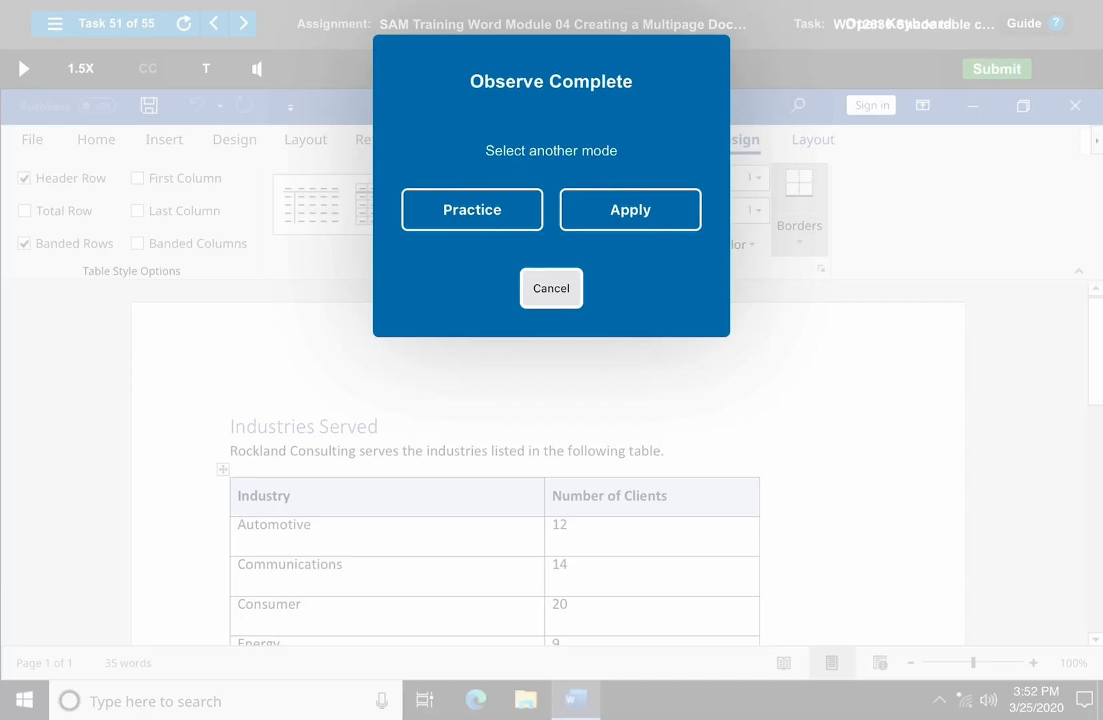
left_click(552, 289)
- Advance to Task 52 in Observe mode and remove all borders from the entire Sales by Branch table
left_click(244, 23)
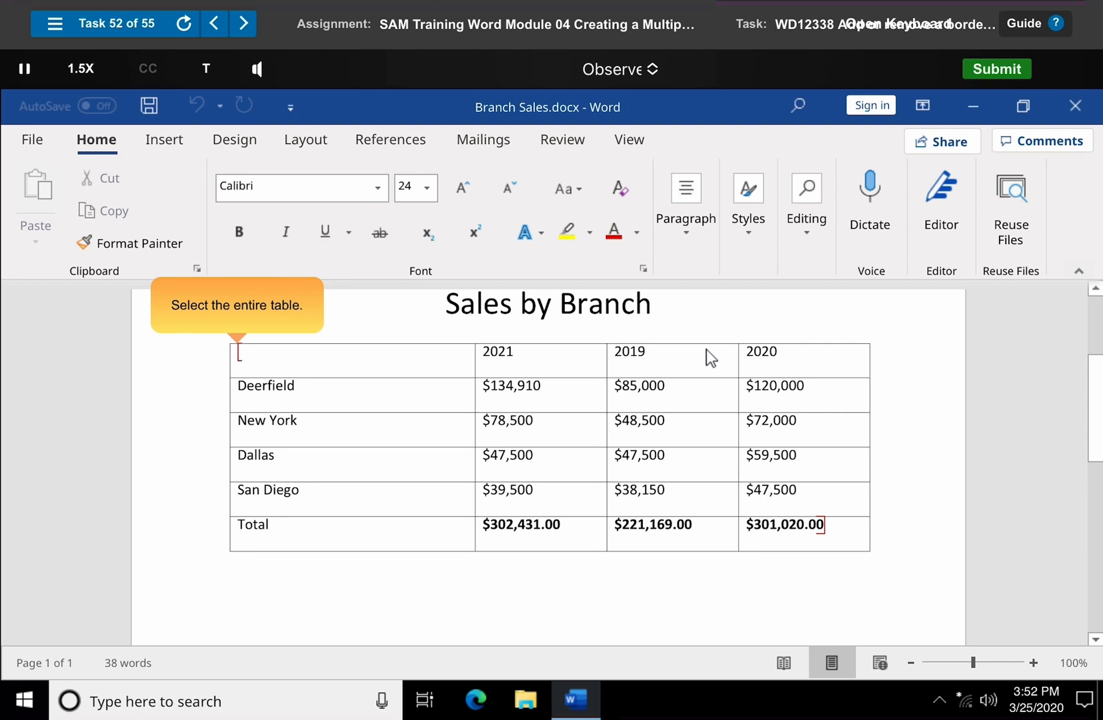
left_click_drag(238, 353, 826, 525)
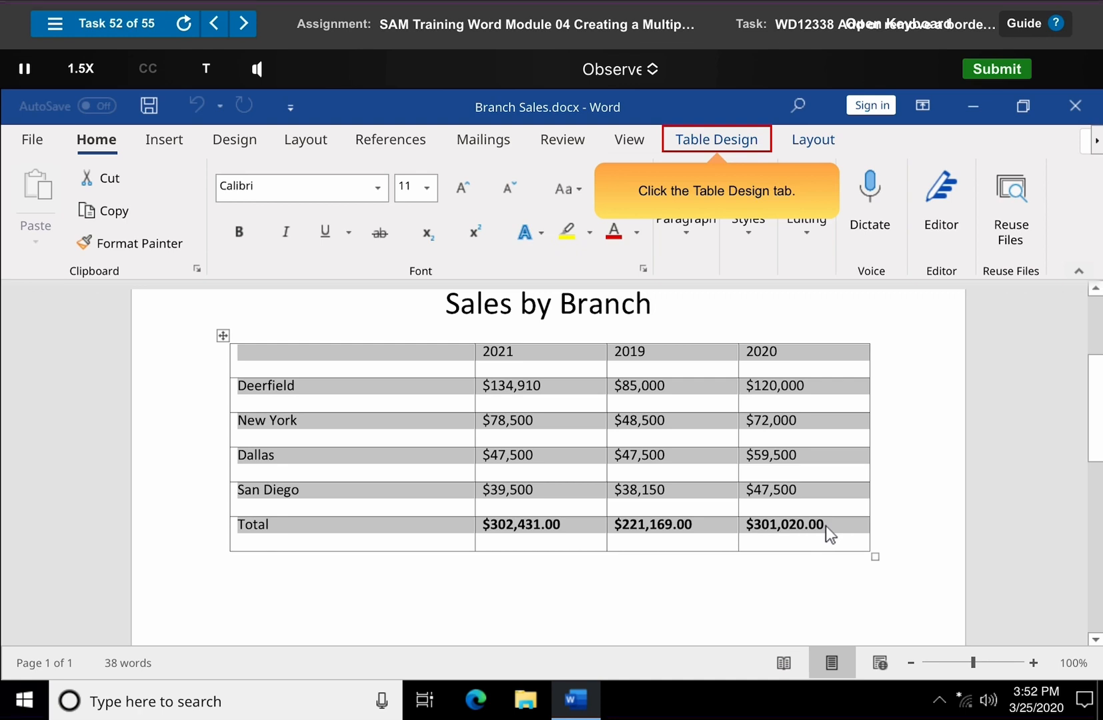
left_click(718, 139)
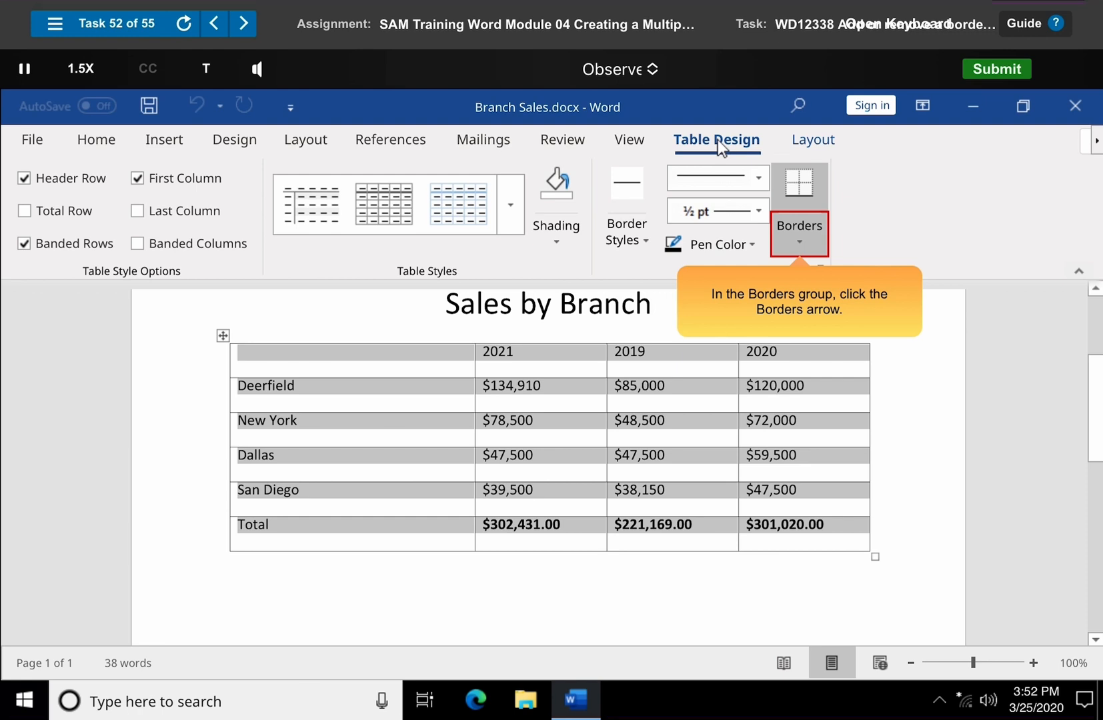
left_click(801, 237)
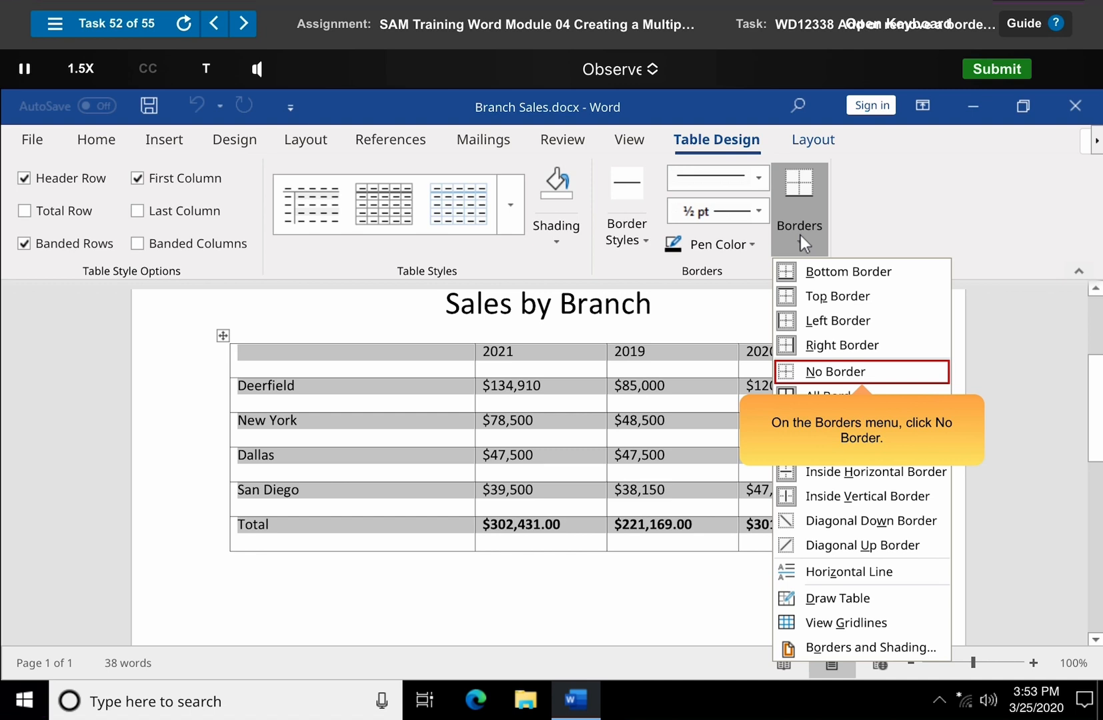
left_click(864, 375)
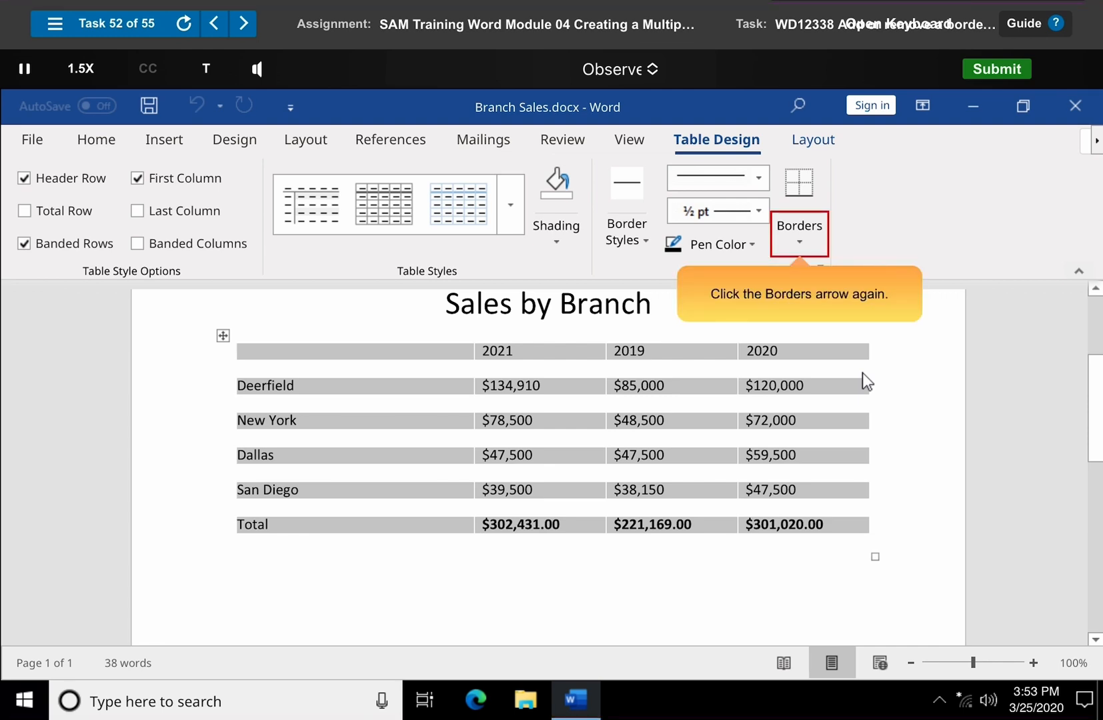
- Apply Inside Horizontal Border to the whole Sales by Branch table and deselect it
left_click(801, 237)
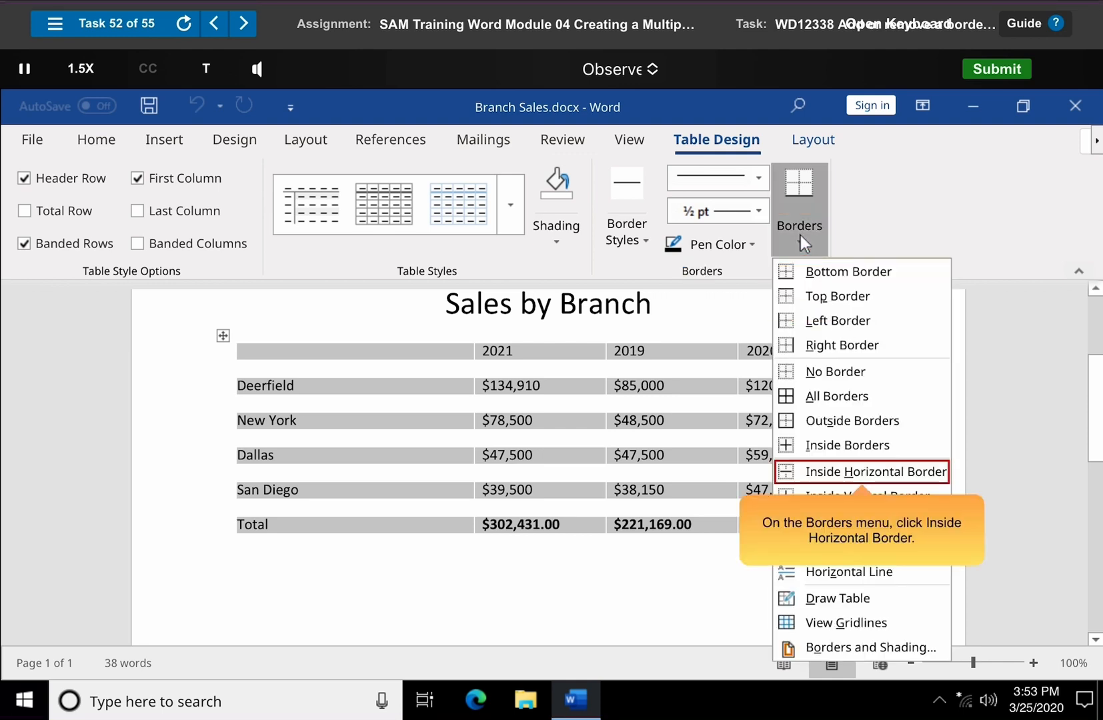
left_click(864, 475)
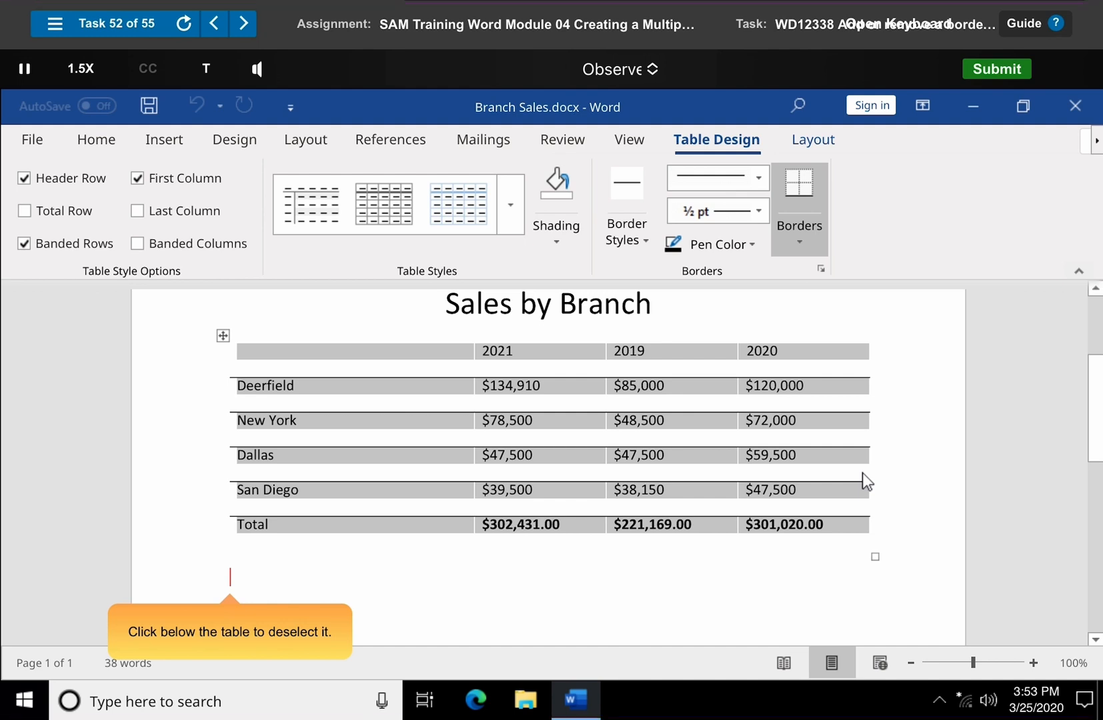
left_click(230, 577)
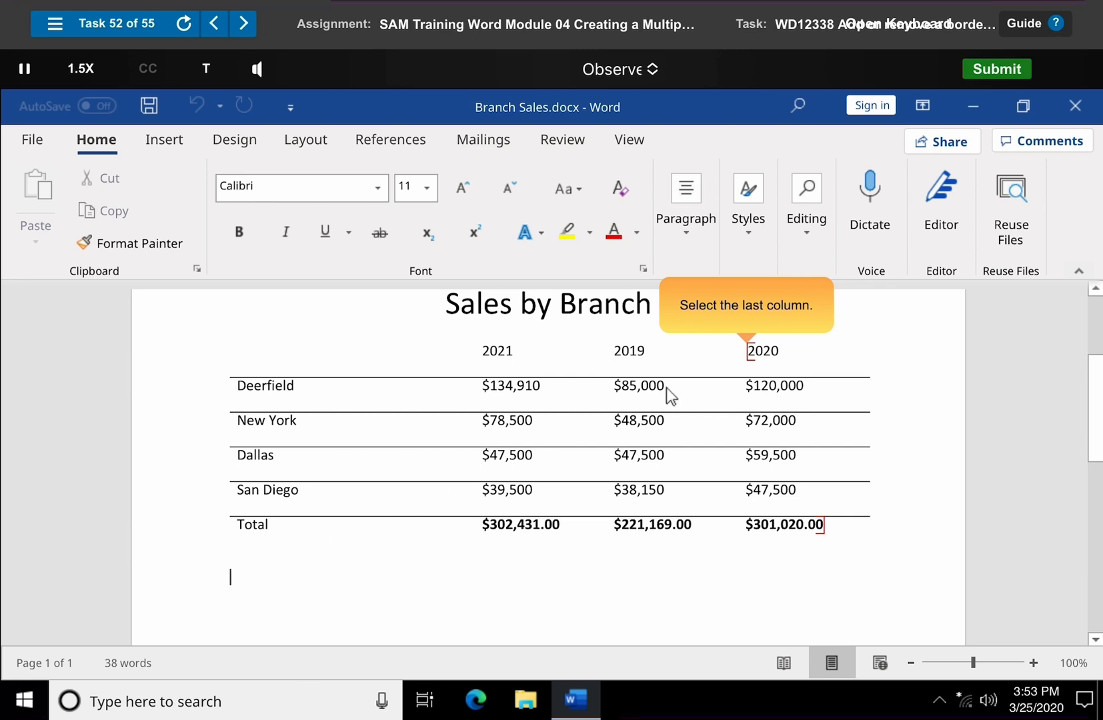
- Apply Outside Borders to the table's last column, 2020, and dismiss the Observe completion prompt
left_click_drag(751, 355, 825, 526)
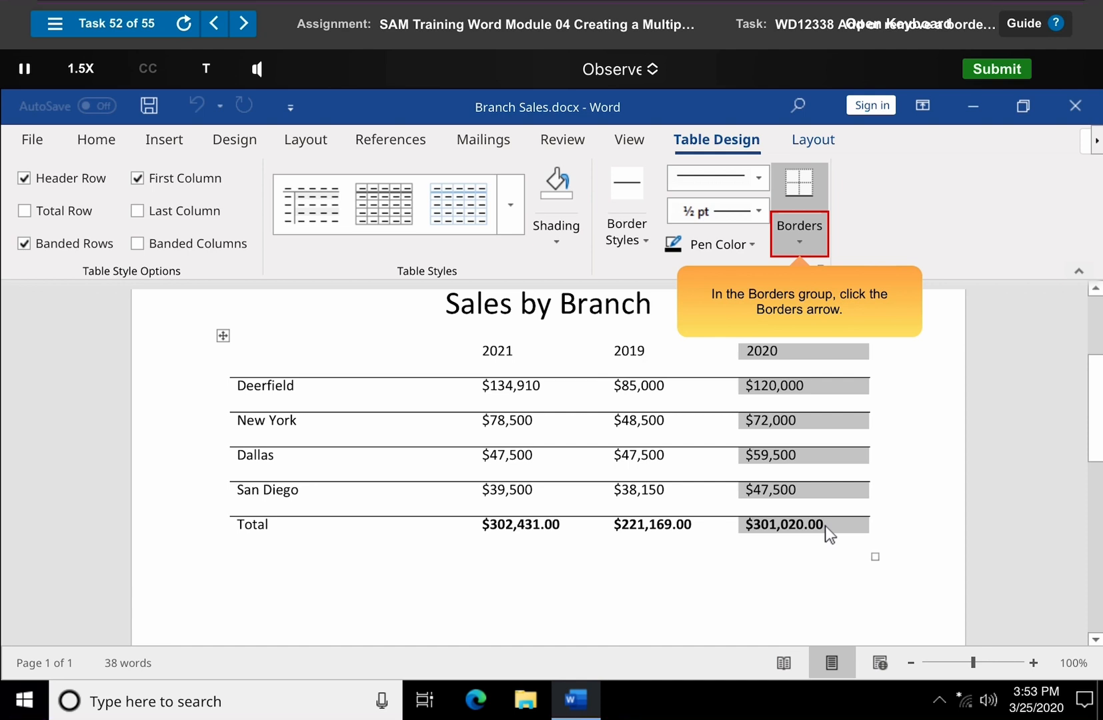
left_click(801, 241)
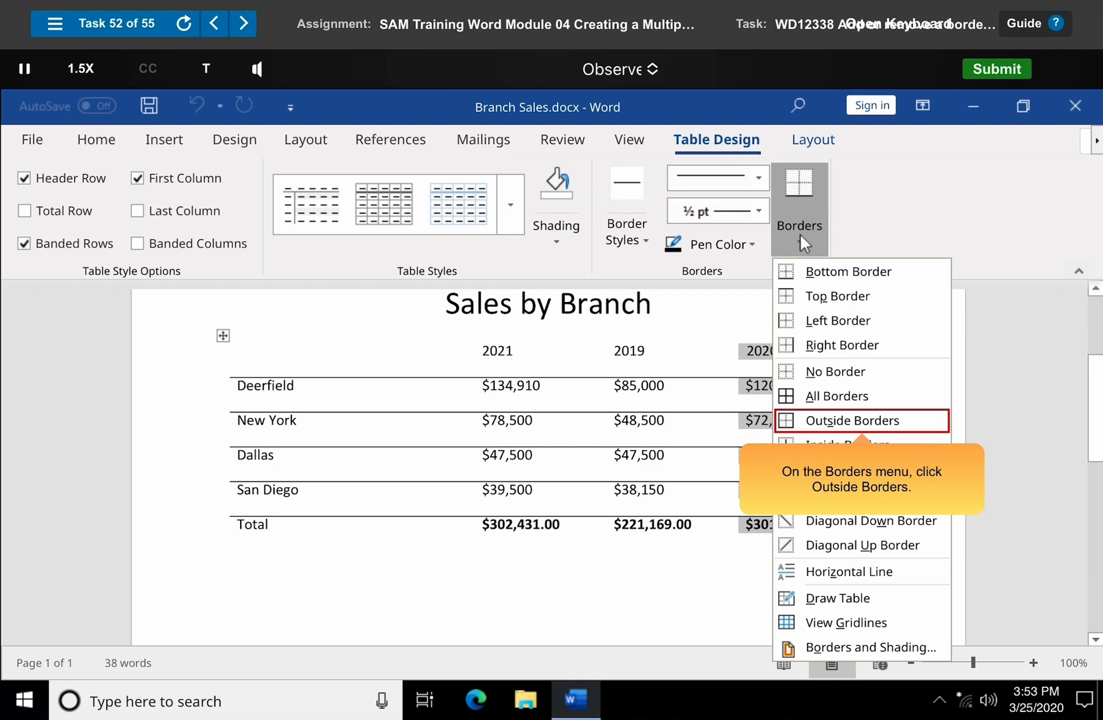
left_click(863, 421)
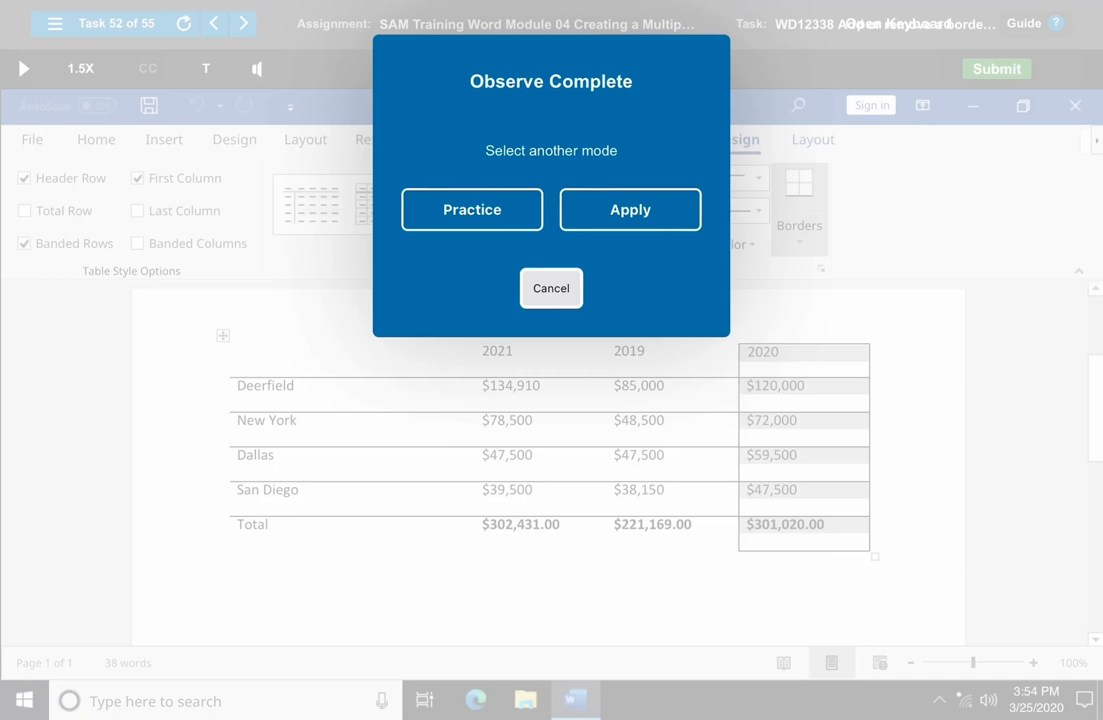
left_click(552, 289)
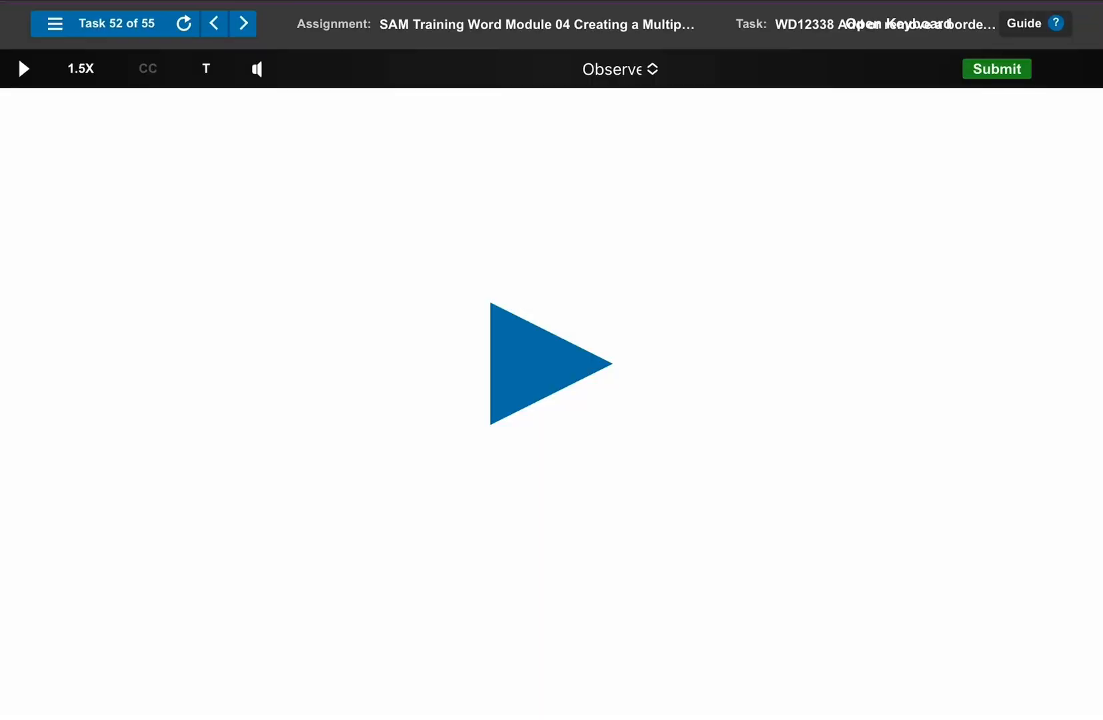
- Start Task 53 in Observe mode and choose a custom text watermark for the Rockland Consulting Services document
left_click(243, 23)
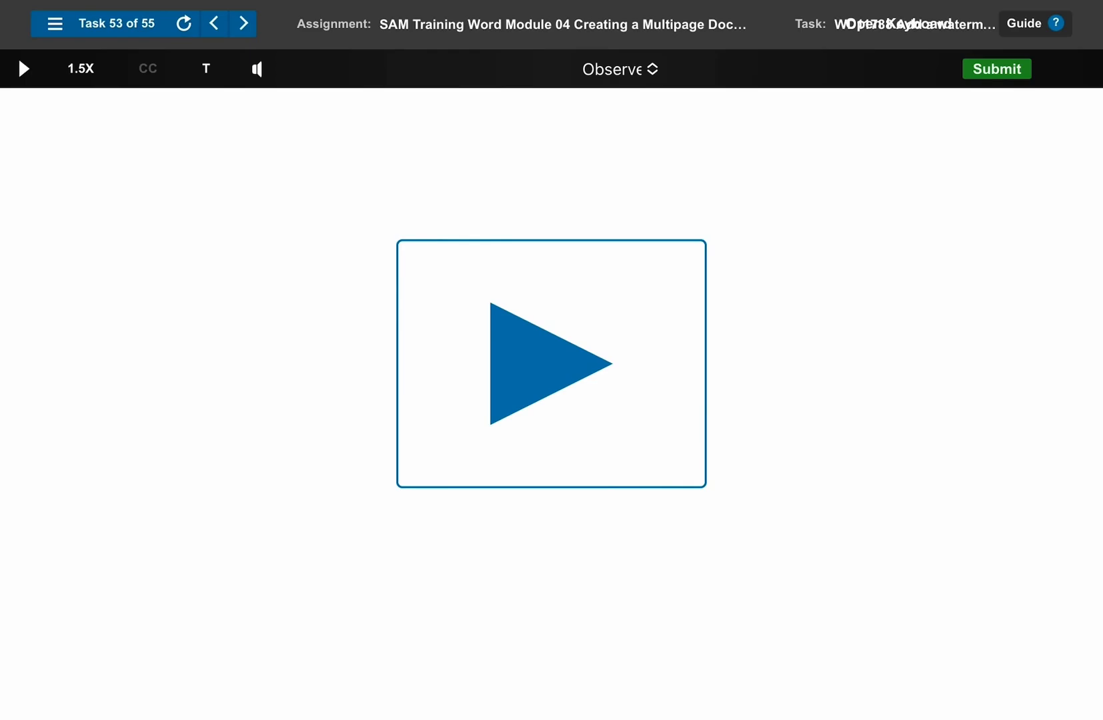
left_click(551, 364)
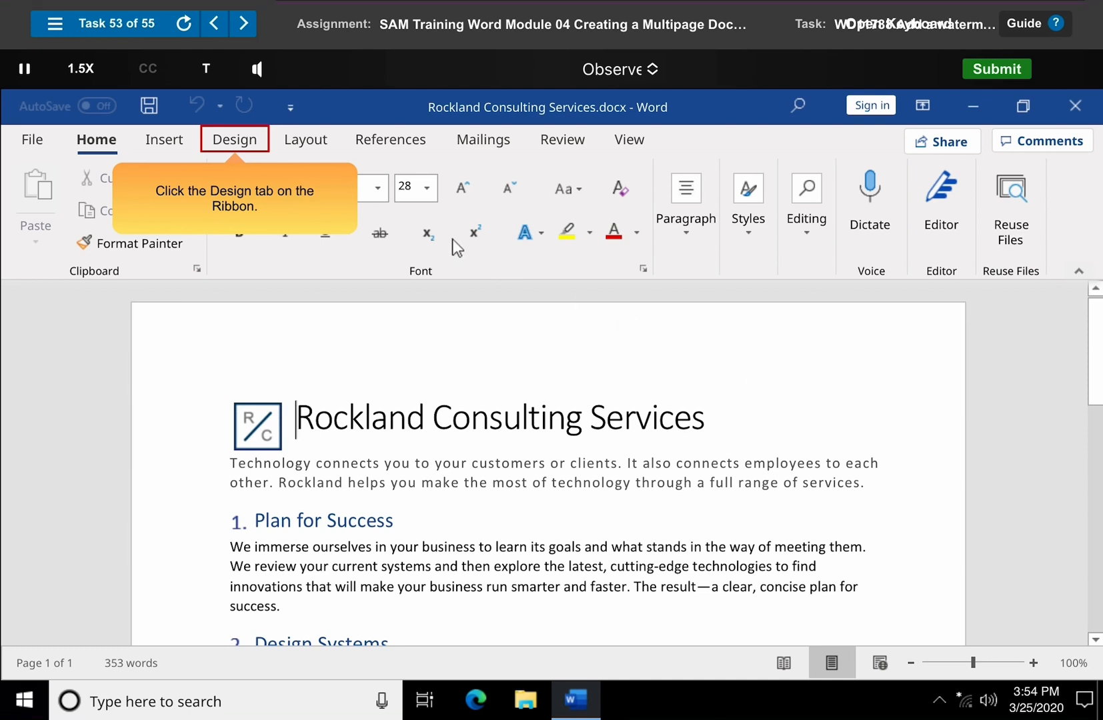
left_click(235, 140)
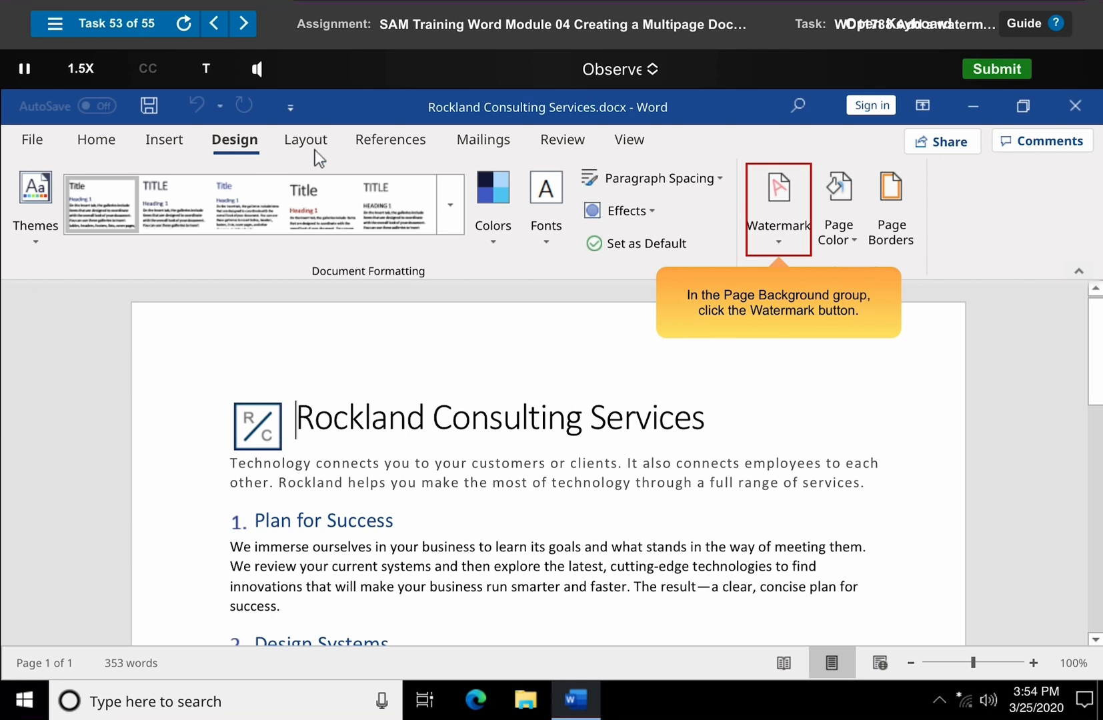
left_click(781, 218)
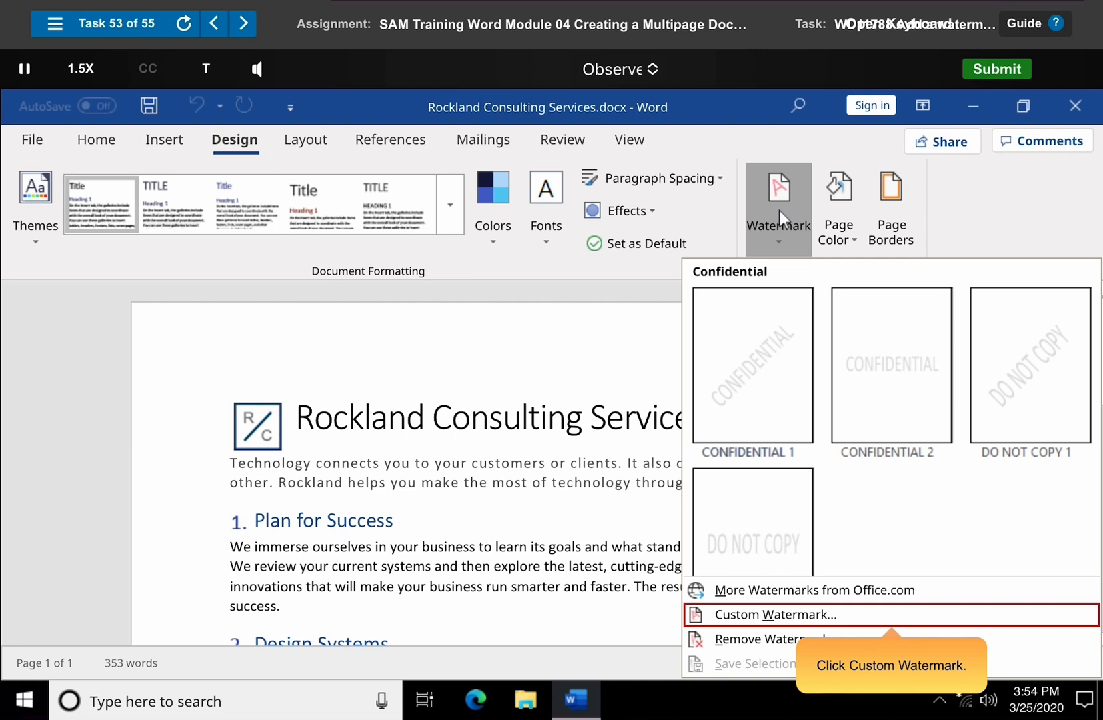
left_click(892, 614)
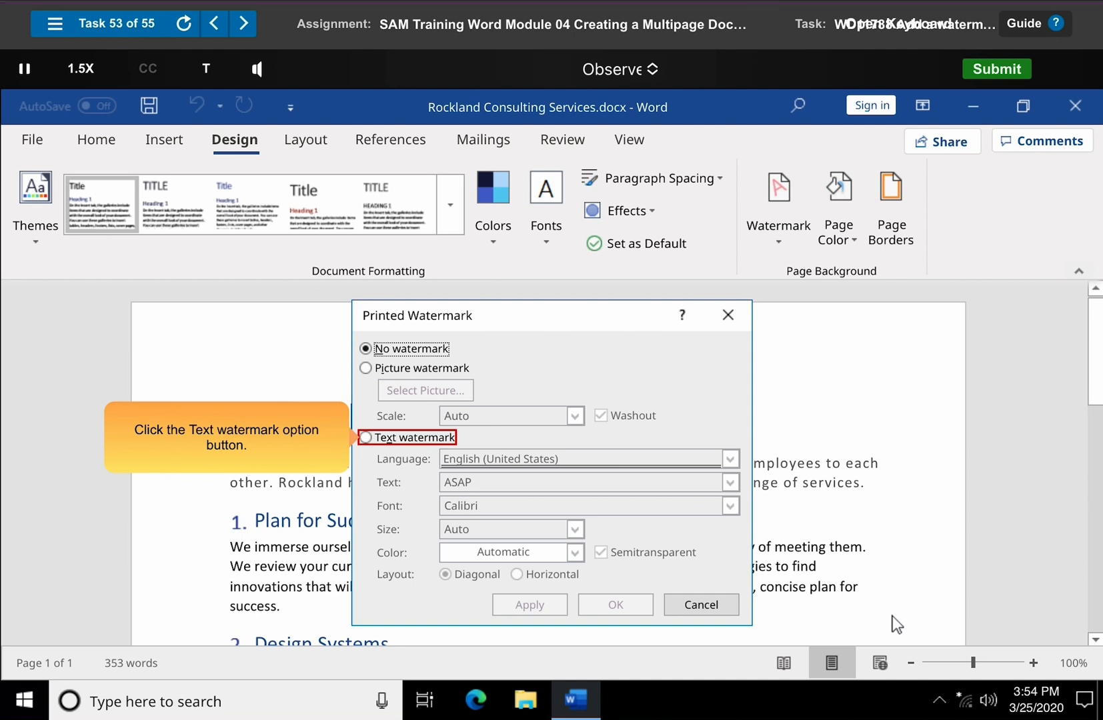
left_click(409, 437)
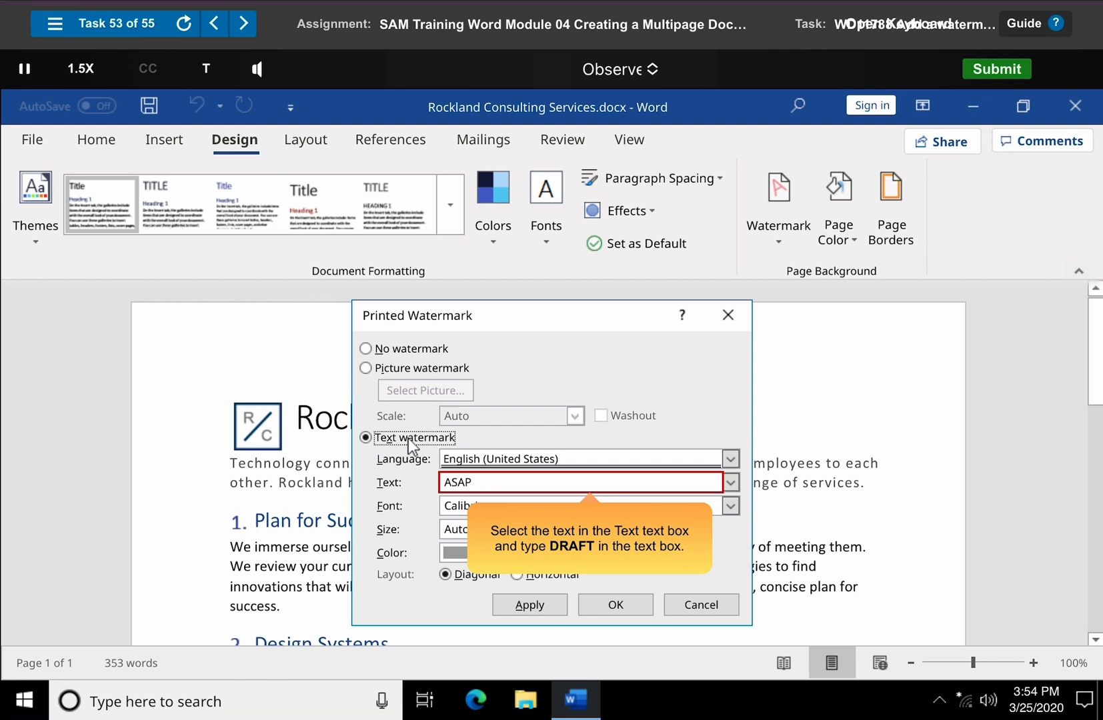
- Set the watermark text to DRAFT in the standard color Purple, apply it and finish the task
left_click_drag(442, 482, 473, 485)
type("DRAFT")
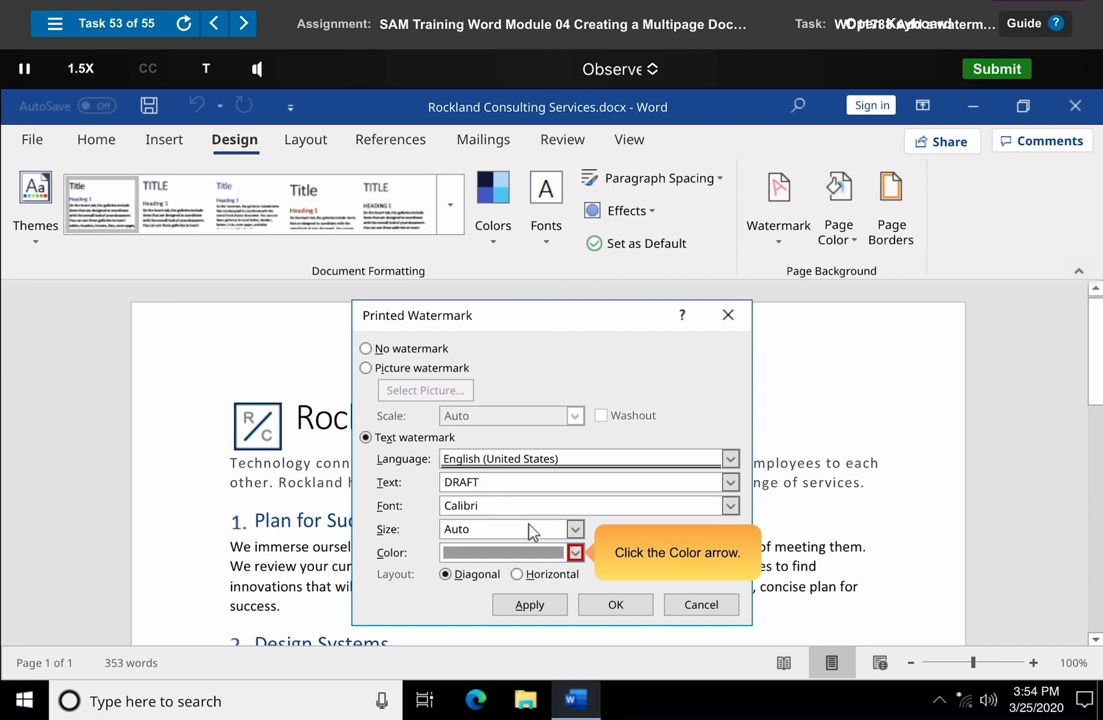
left_click(576, 554)
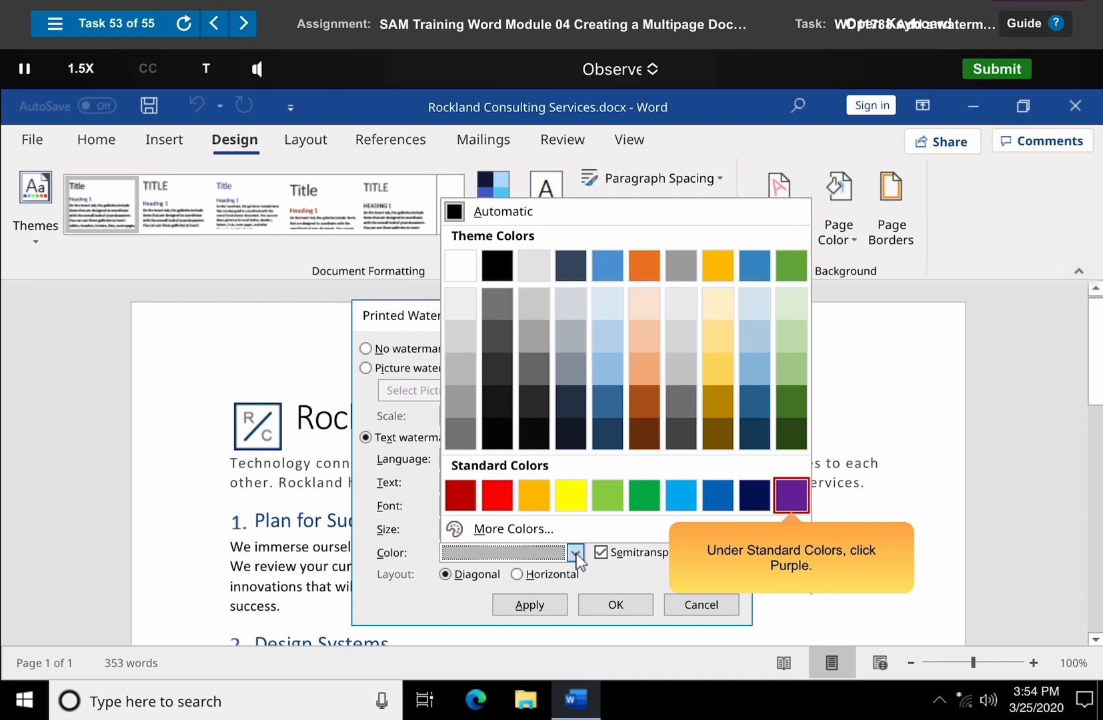
left_click(777, 500)
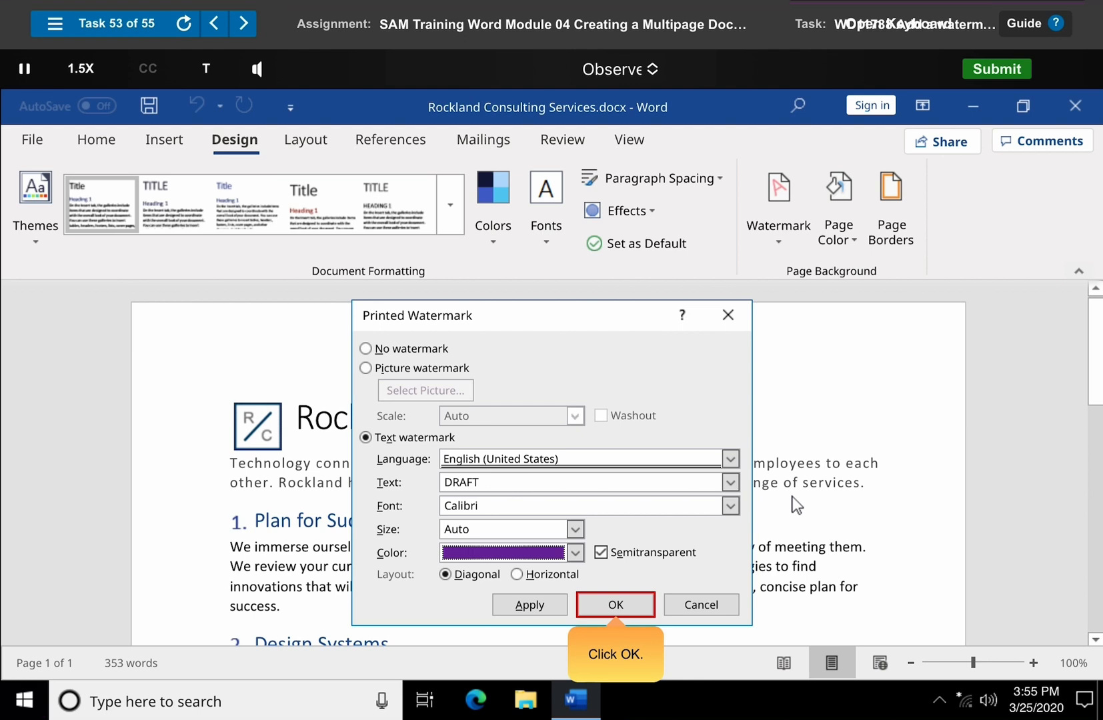
left_click(615, 604)
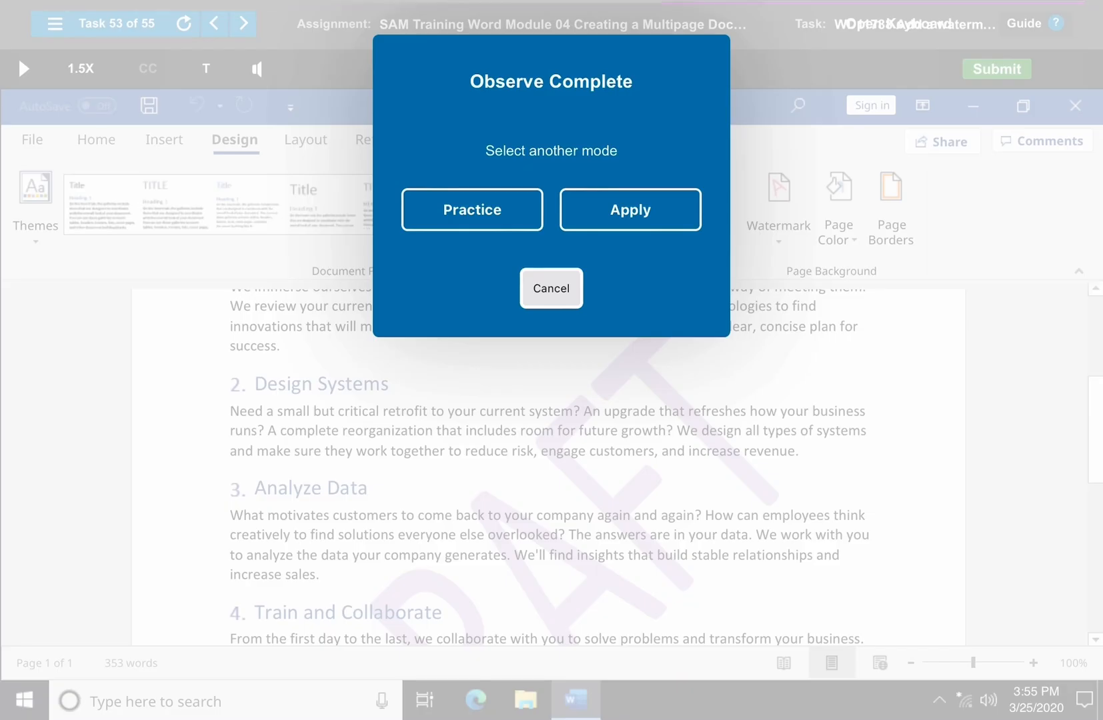
key("Return")
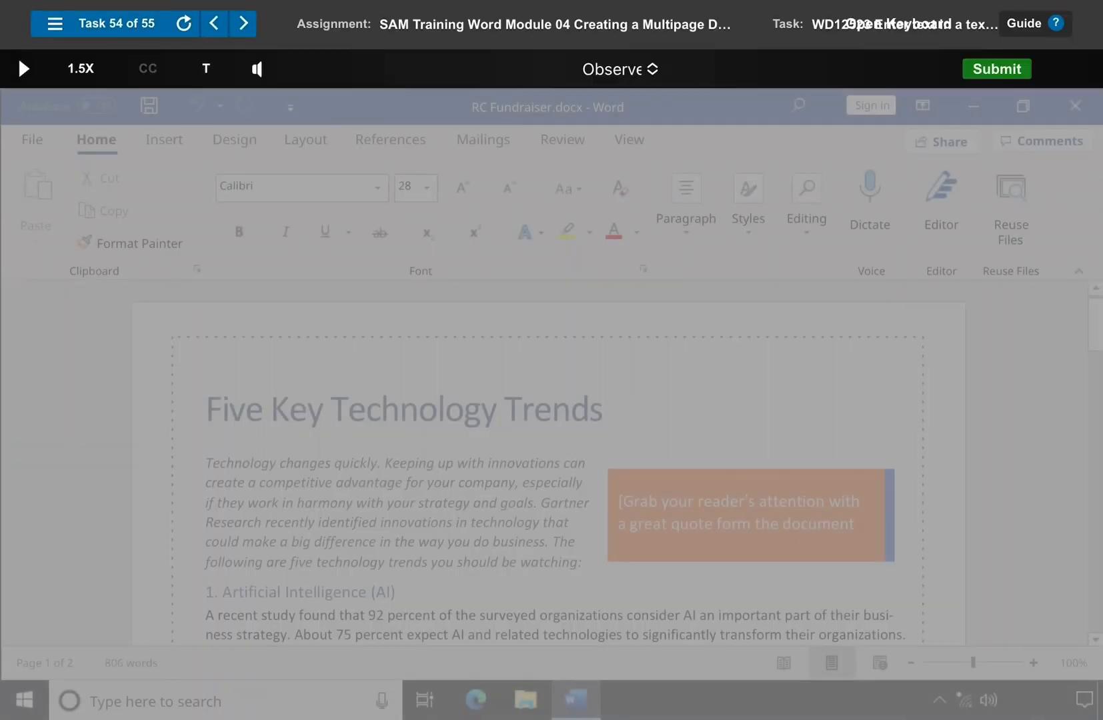
- Play Task 54 in Observe mode and replace the orange text box placeholder with "For more information, see the April issue of our newsletter!"
left_click(18, 56)
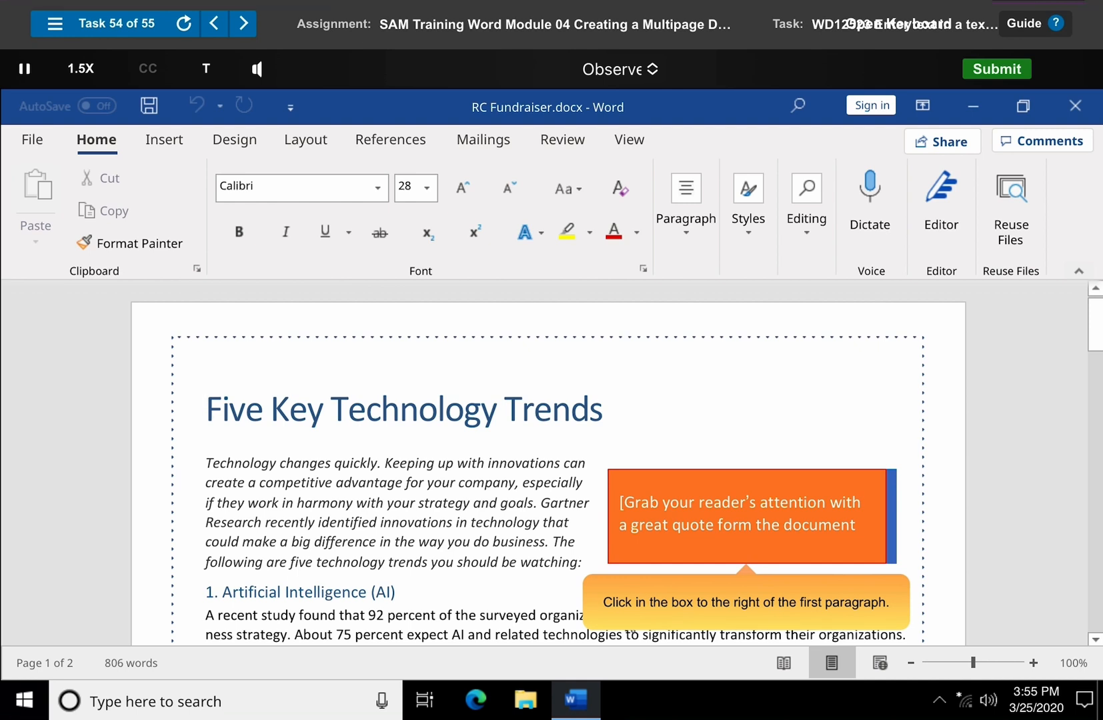
left_click(769, 505)
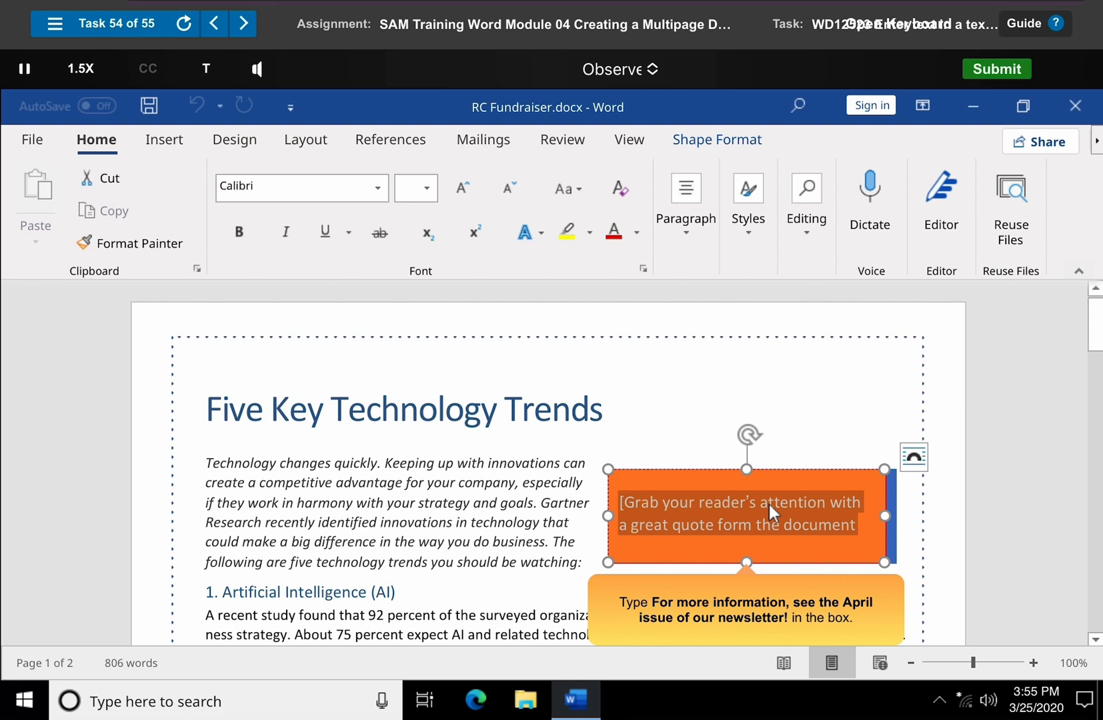
type("For more informa")
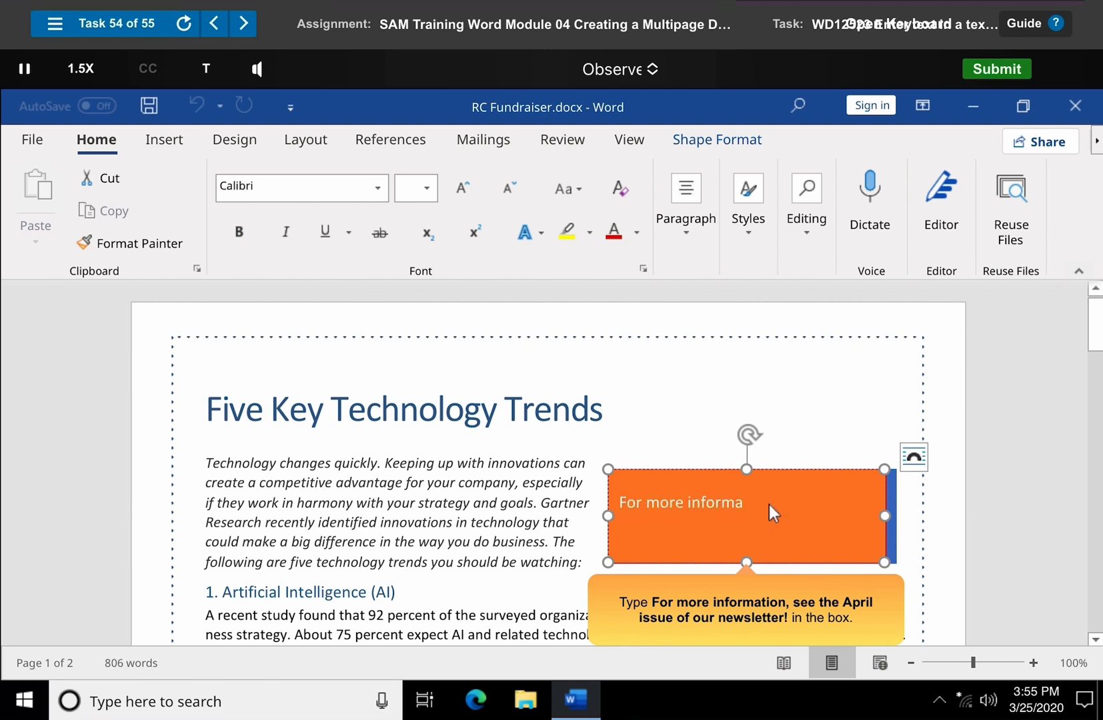
type("tion, see the April issue of our n")
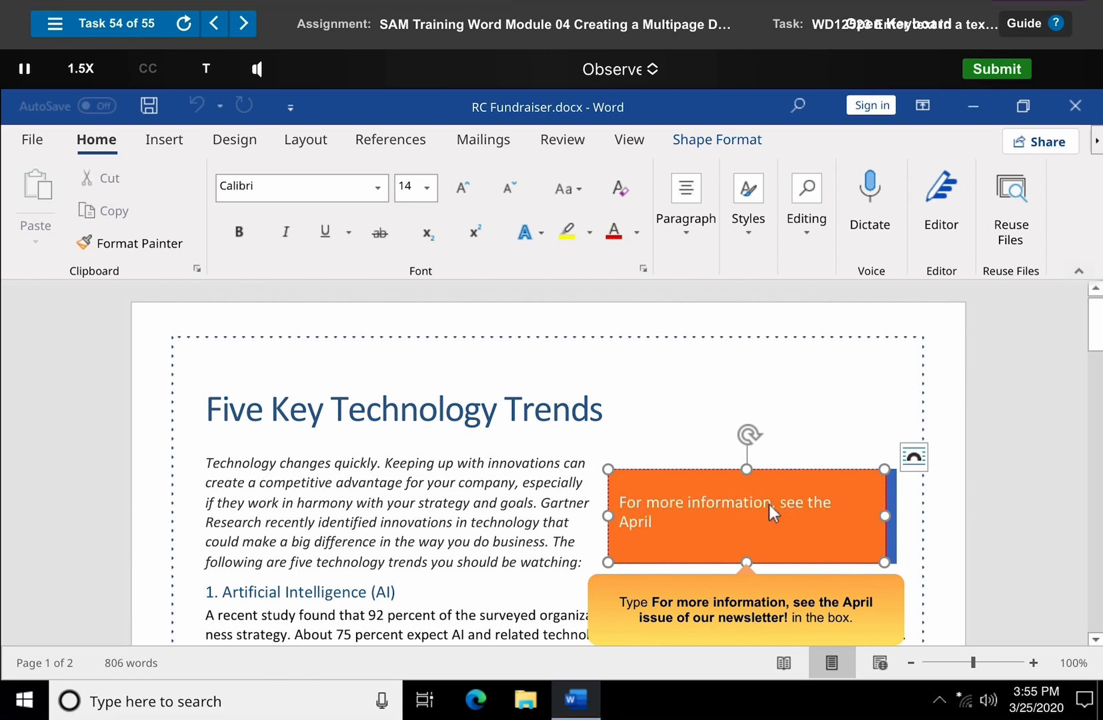
type("ewsletter!")
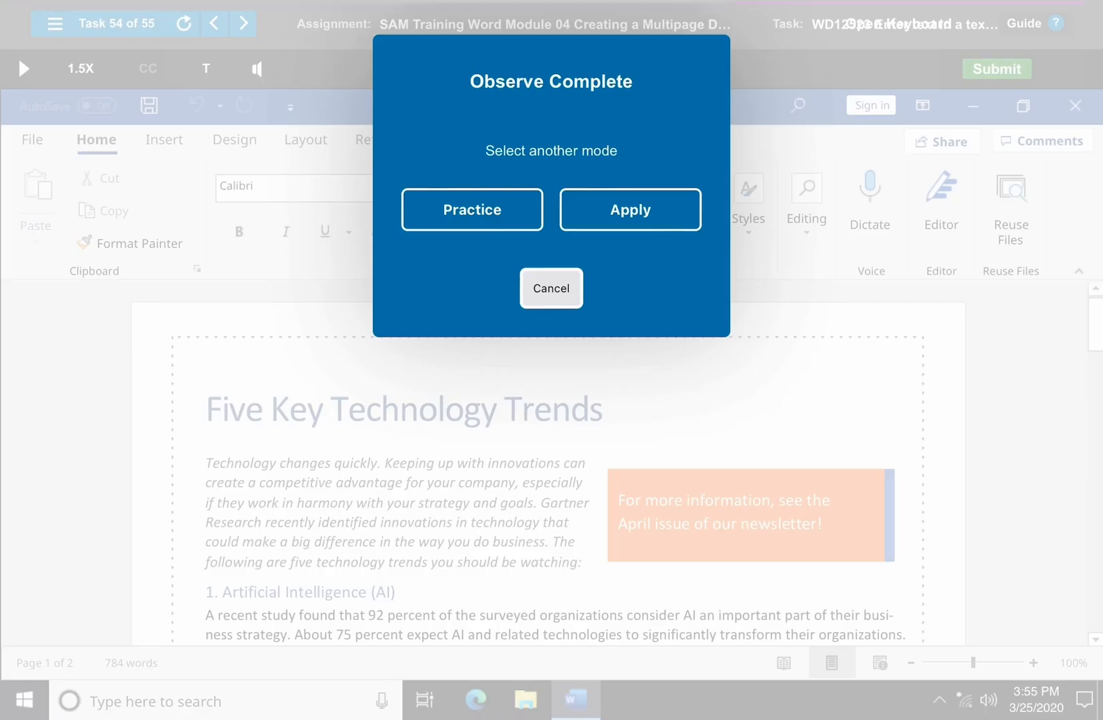
left_click(552, 289)
- Advance to Task 55 in Observe mode and add RC Logo.png from the Pictures library as a picture watermark
left_click(243, 23)
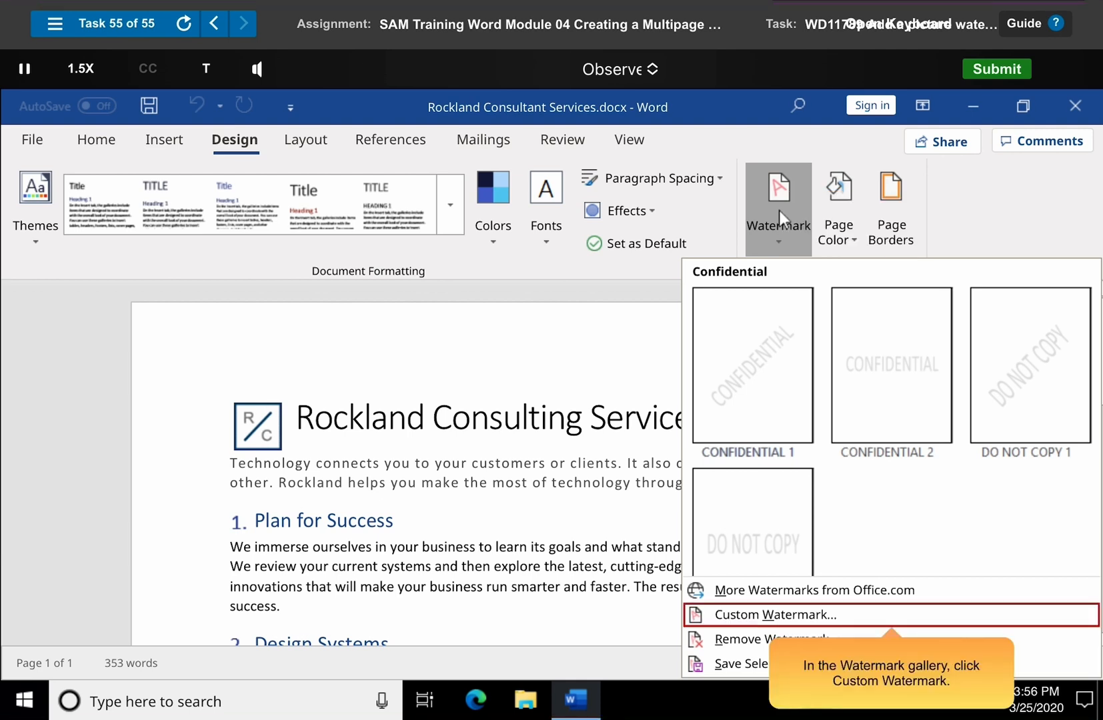
left_click(896, 624)
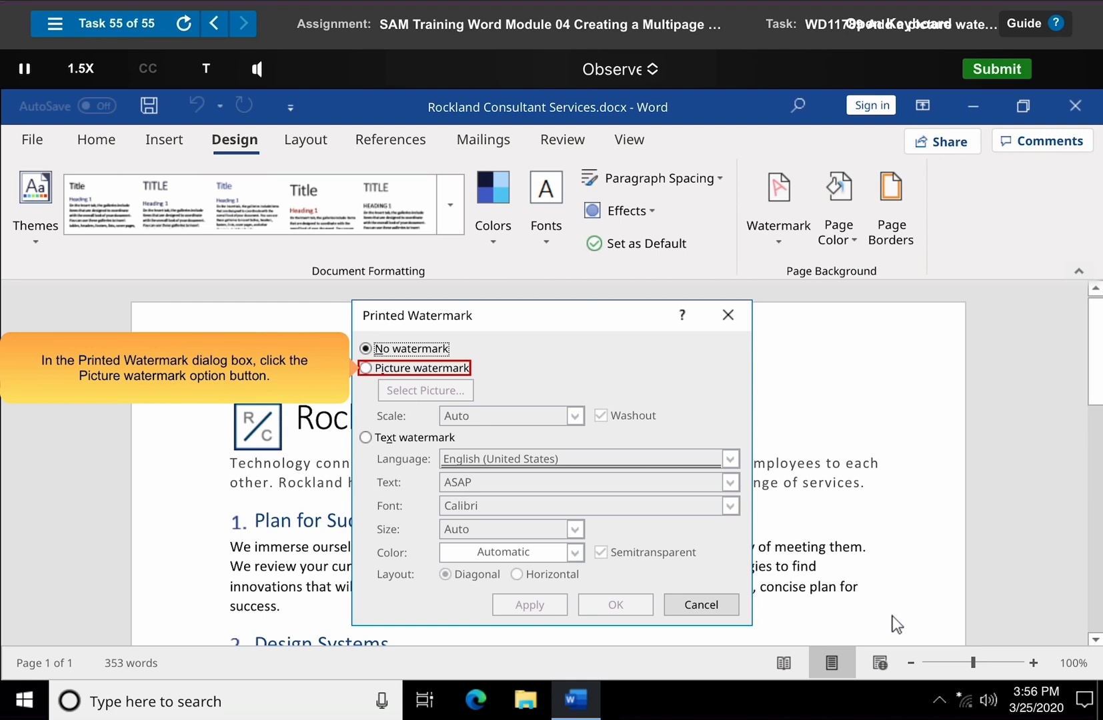
left_click(417, 372)
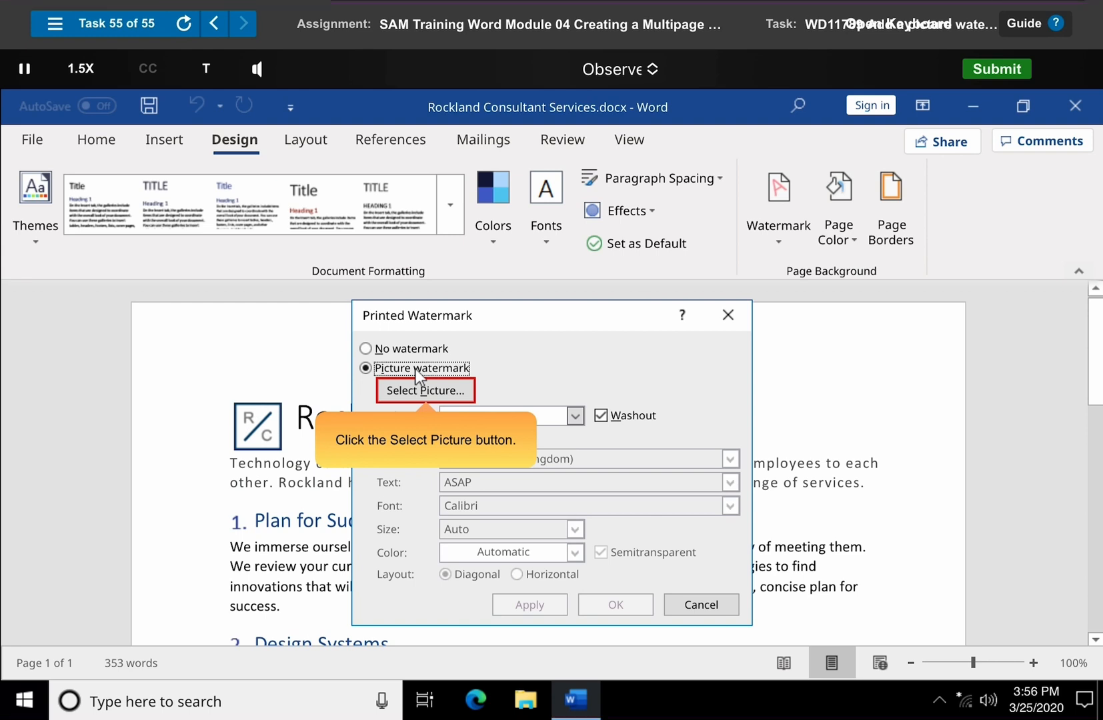
left_click(427, 392)
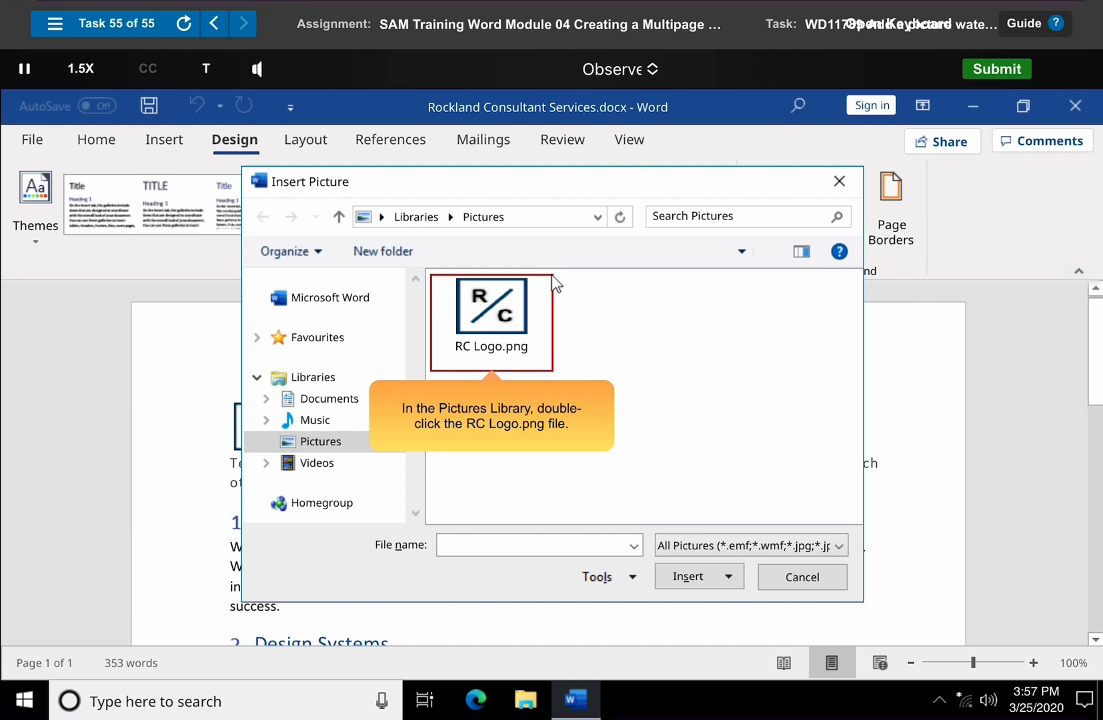
double_click(492, 323)
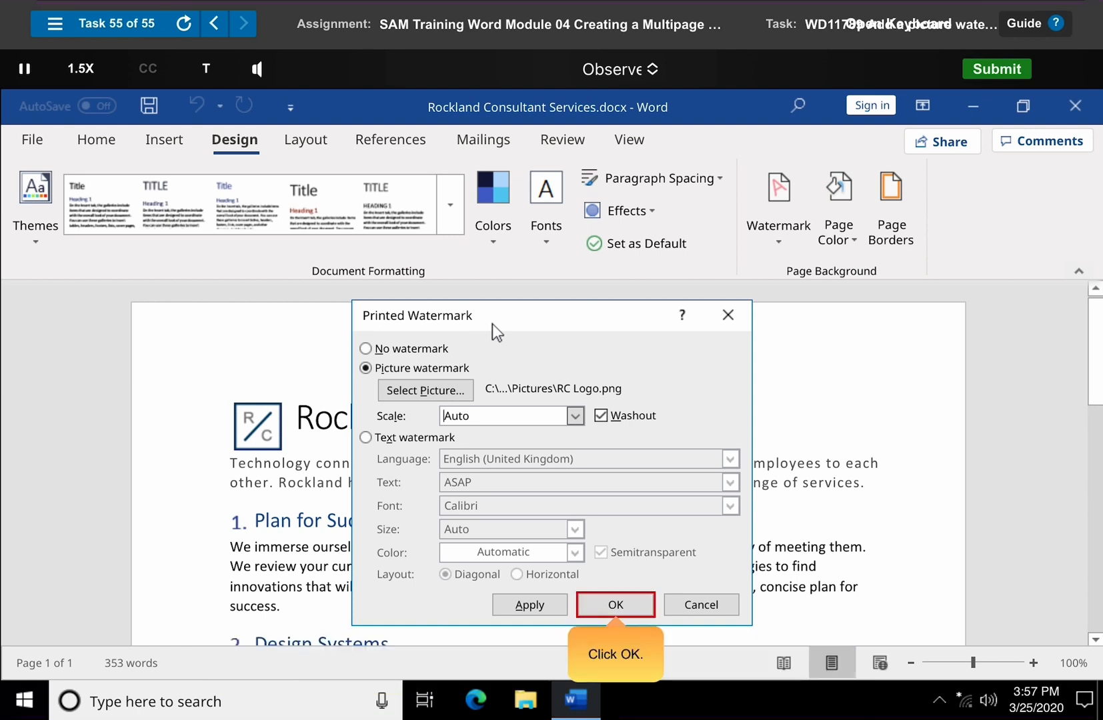
left_click(616, 605)
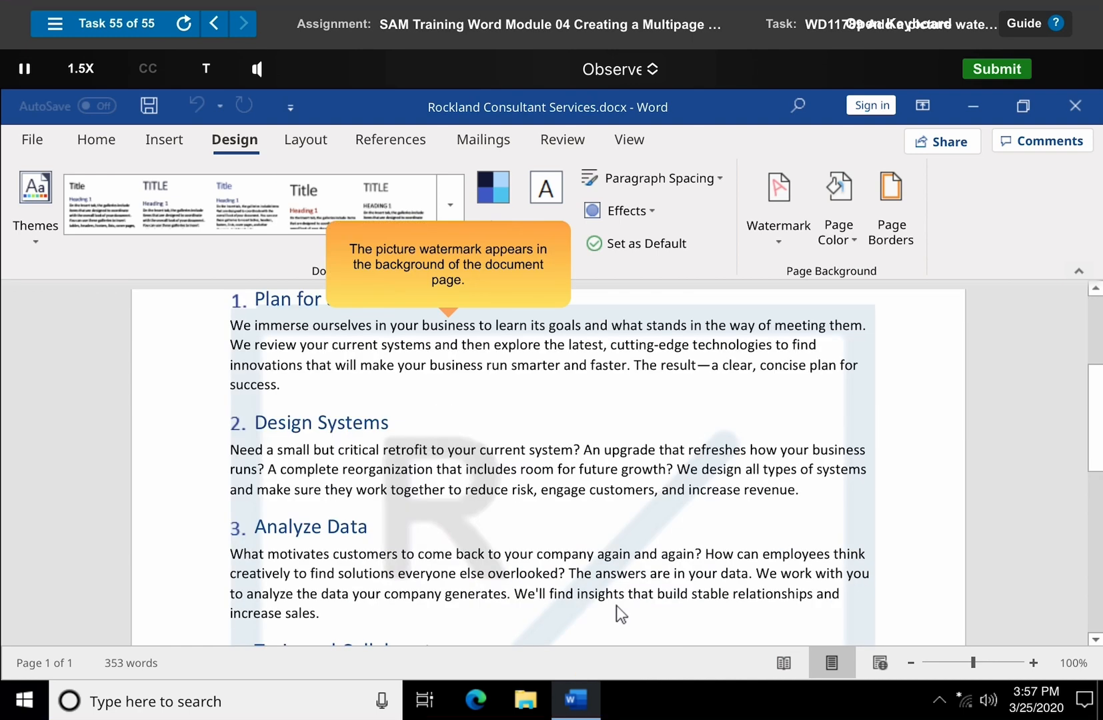